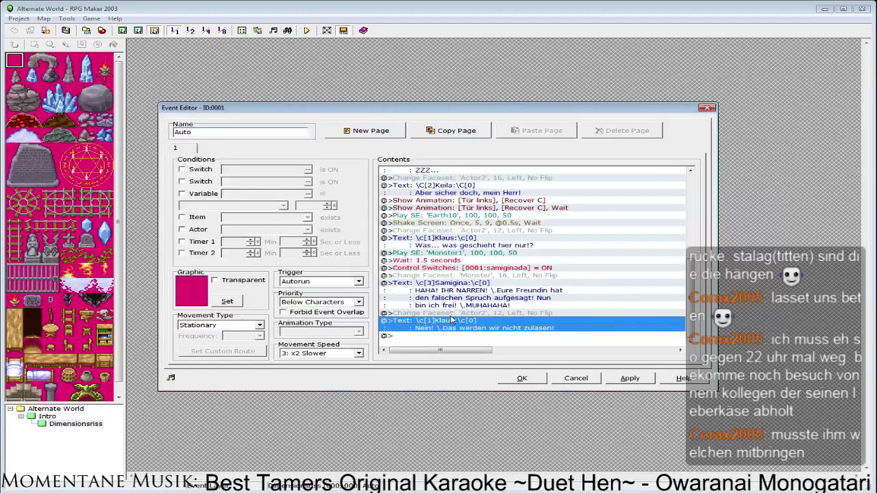
# Duplicate the Monster faceset change and Samigina's message to the end of the Auto event's command list.
pyautogui.moveTo(442, 276); pyautogui.dragTo(439, 294)
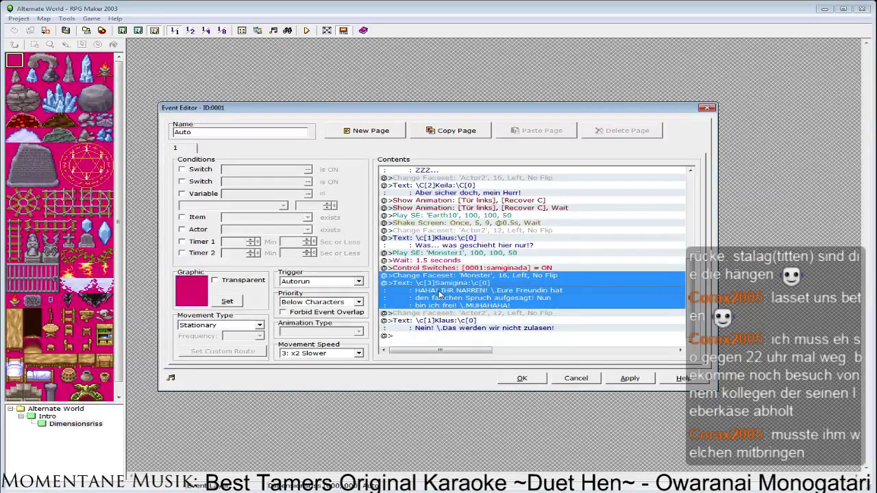
pyautogui.hotkey('ctrl', 'c')
pyautogui.click(449, 335)
pyautogui.hotkey('ctrl', 'v')
# Rewrite the duplicated Samigina message as "Versucht nur mich aufzuhalten, ihr dummes Gewürm!" and save the event.
pyautogui.doubleClick(445, 308)
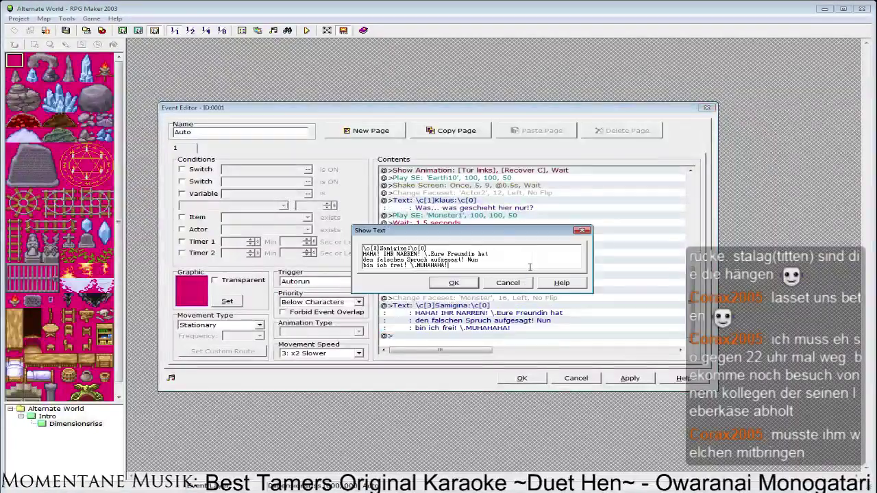
pyautogui.moveTo(449, 265); pyautogui.dragTo(326, 256)
pyautogui.write('Versuc')
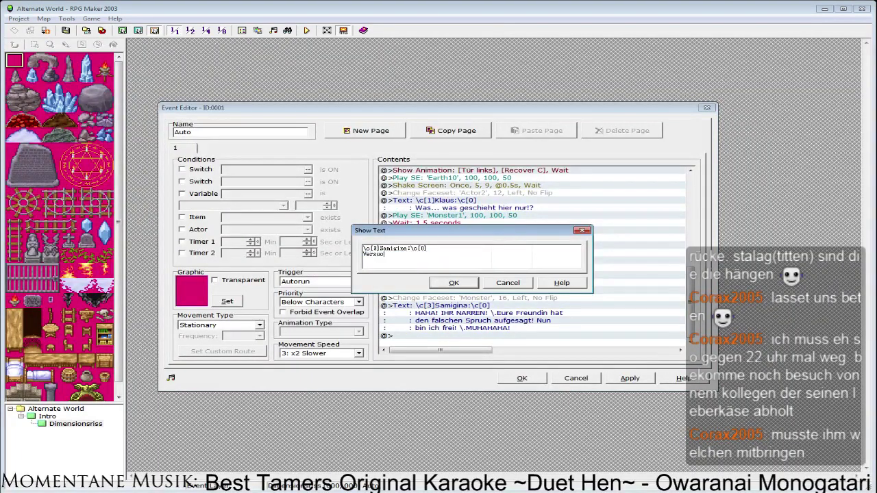
pyautogui.write('ht nur mich auf')
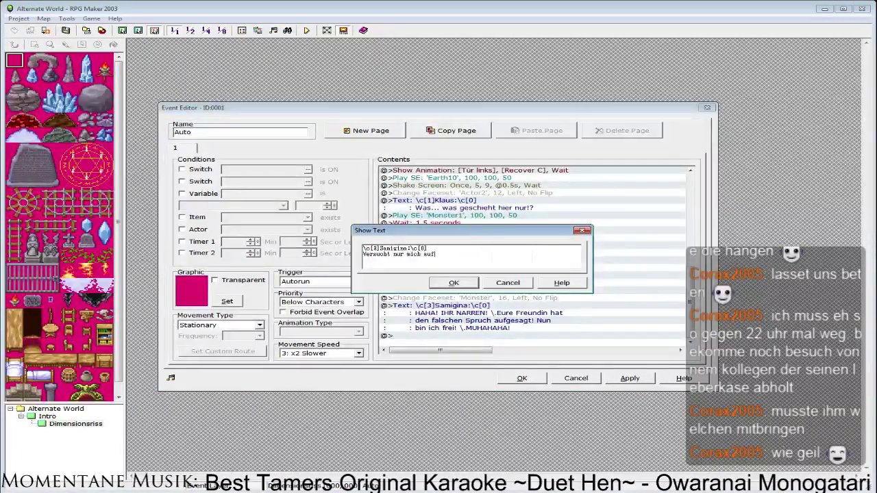
pyautogui.write('zuhalten, ihr')
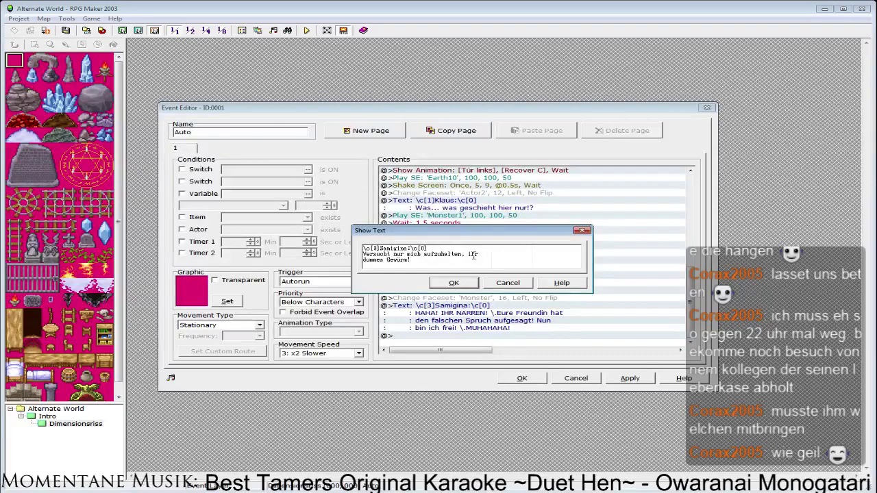
pyautogui.click(452, 283)
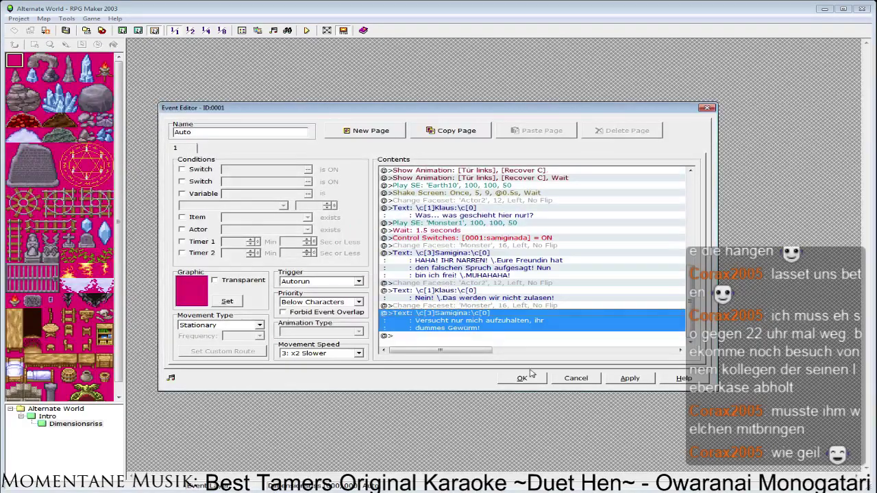
pyautogui.click(522, 379)
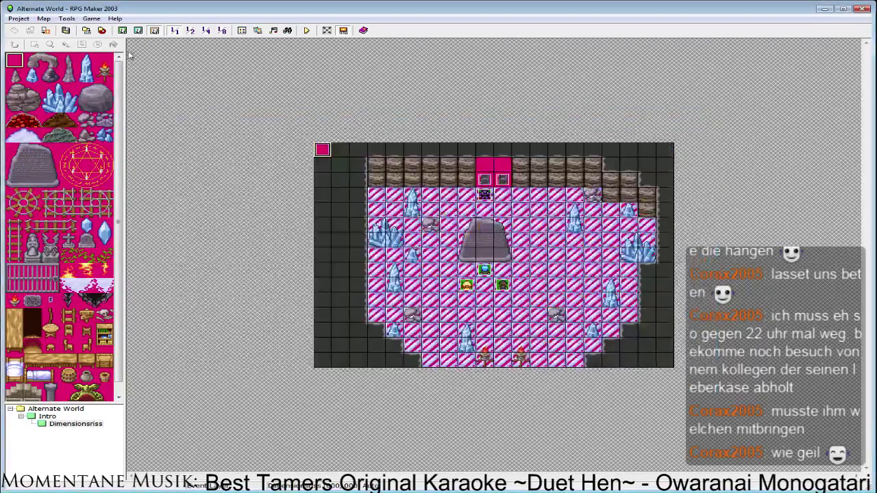
# Open the database and raise the maximum number of actors to 10.
pyautogui.click(67, 18)
pyautogui.click(78, 32)
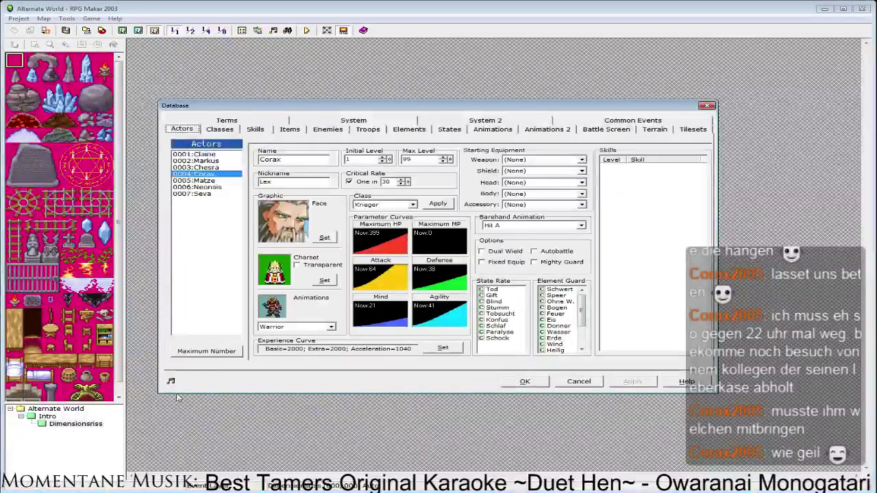
pyautogui.click(206, 351)
pyautogui.click(217, 328)
pyautogui.click(217, 329)
pyautogui.click(217, 329)
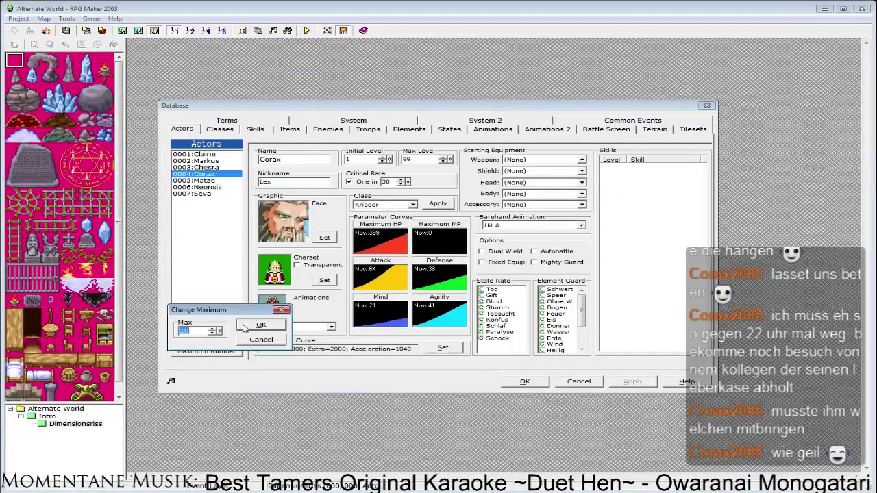
pyautogui.press('Return')
# Name actor 0008 Klaus and give him the light-blue-haired face in the third row of the Actor2 faceset.
pyautogui.click(194, 200)
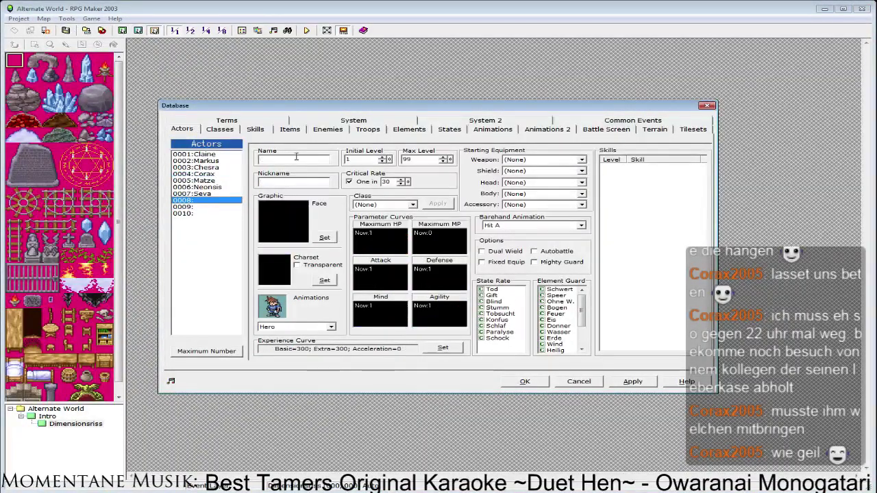
pyautogui.write('Klaus')
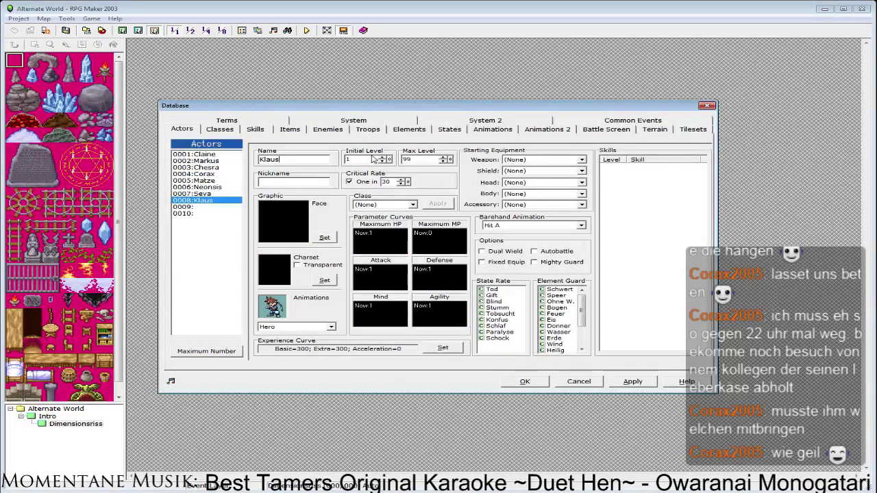
pyautogui.doubleClick(348, 159)
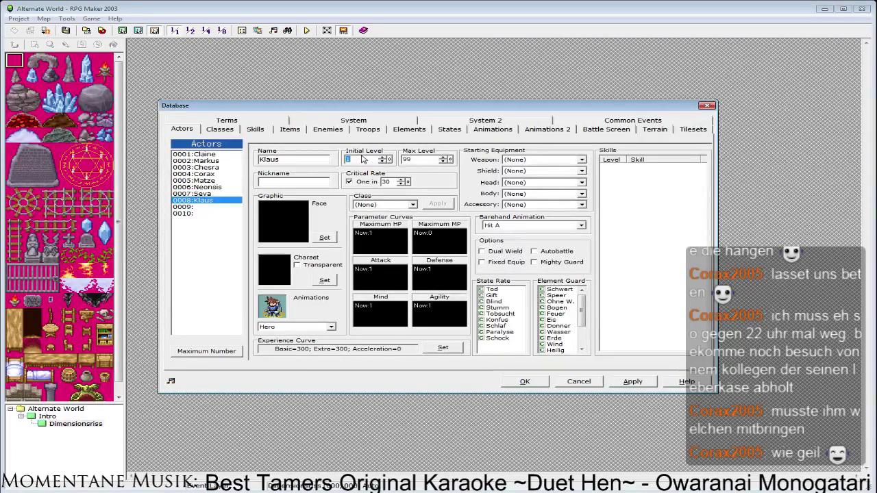
pyautogui.click(333, 237)
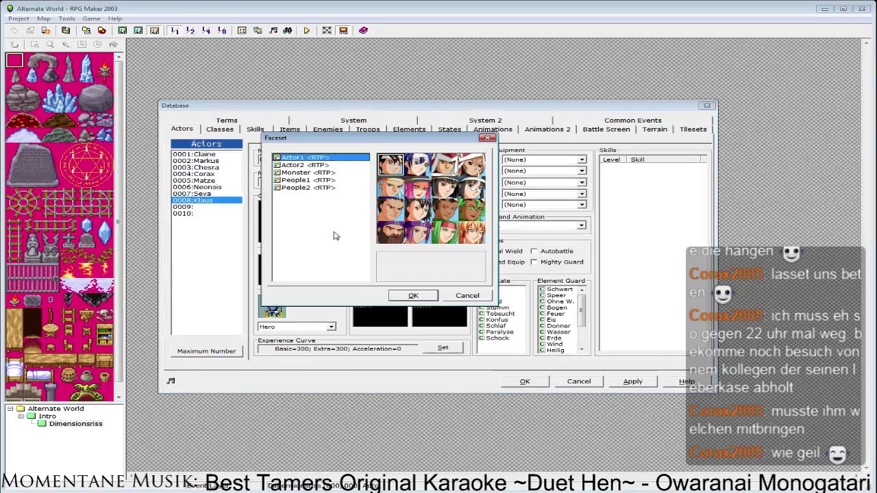
pyautogui.click(322, 165)
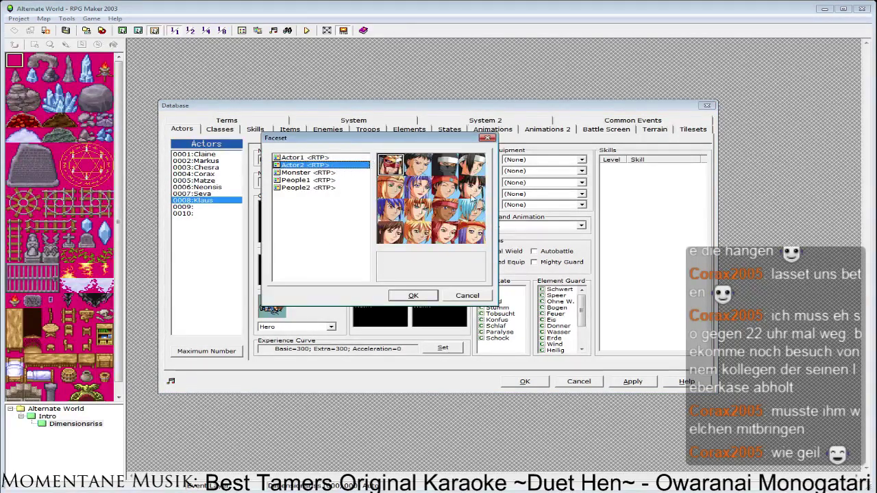
pyautogui.click(472, 210)
pyautogui.click(413, 295)
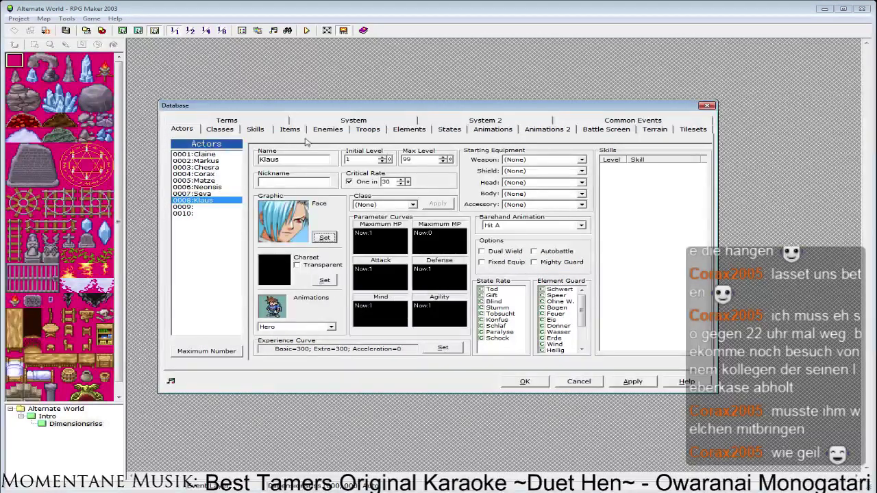
# Raise the maximum number of classes to 10.
pyautogui.click(219, 129)
pyautogui.click(206, 352)
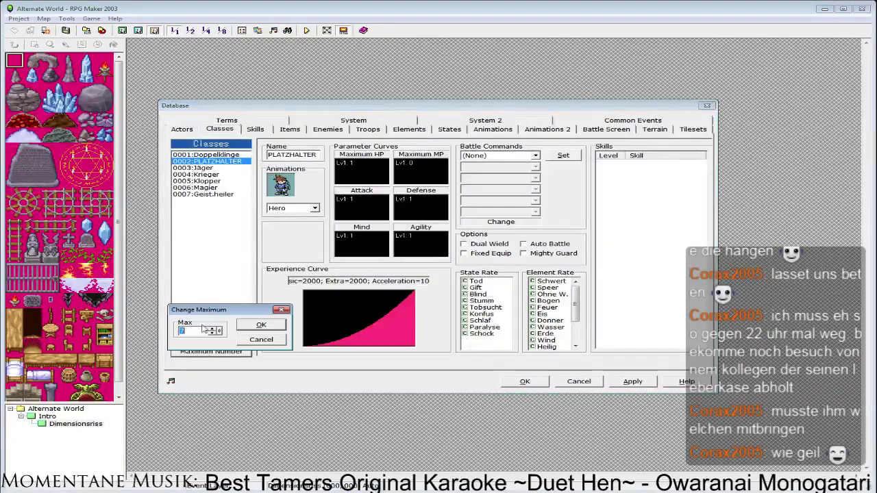
pyautogui.click(215, 328)
pyautogui.click(215, 329)
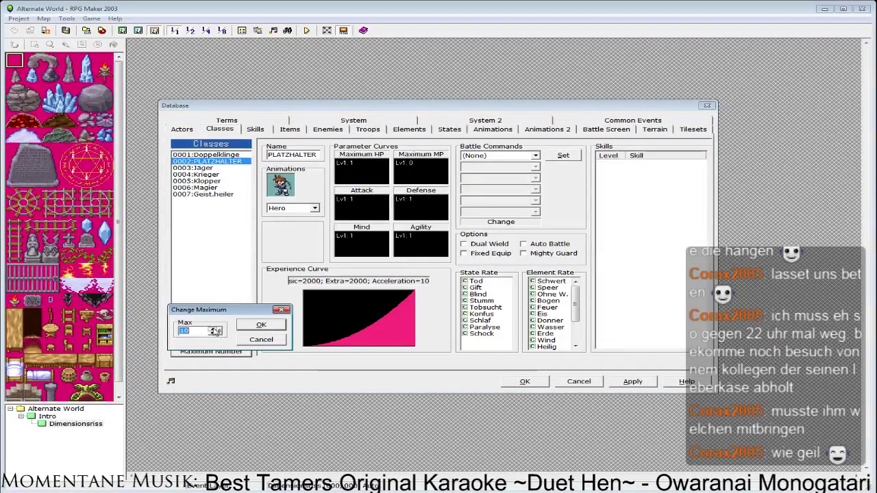
pyautogui.click(214, 329)
pyautogui.click(259, 325)
# Name class 0008 Magier and set its battle animation to Male 5.
pyautogui.click(199, 201)
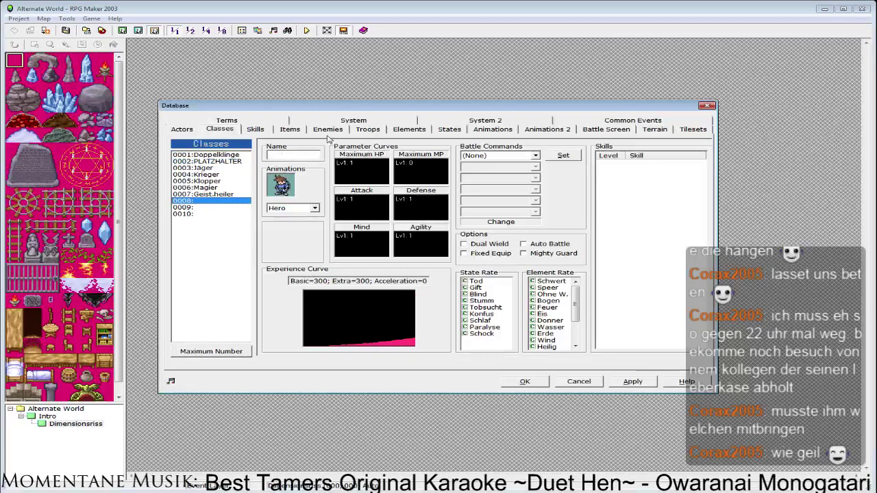
pyautogui.click(283, 157)
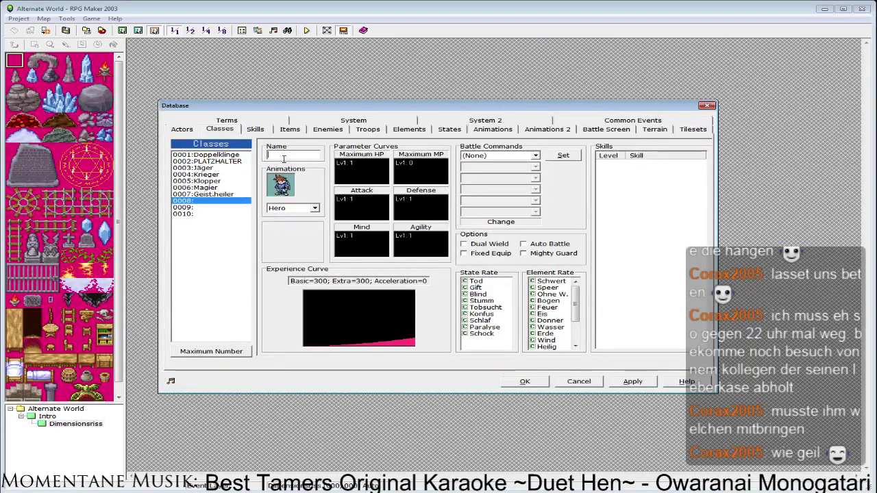
pyautogui.write('Magier')
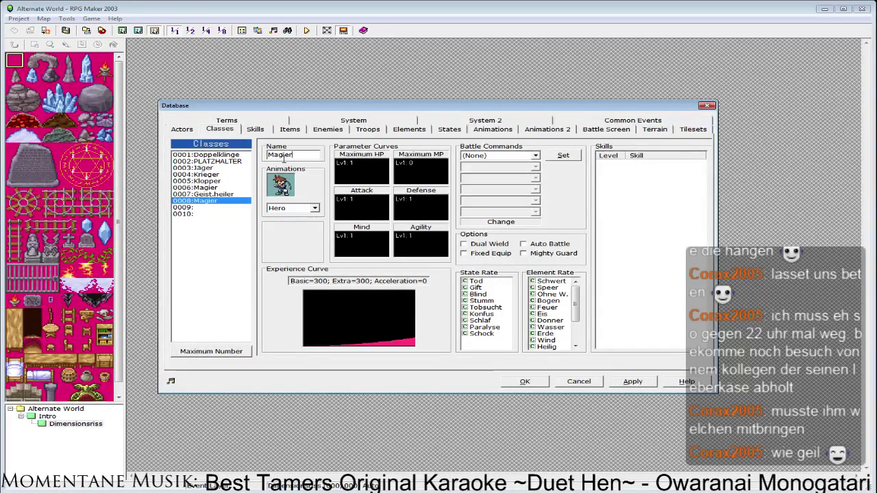
pyautogui.click(307, 207)
pyautogui.scroll(-3, 289, 236)
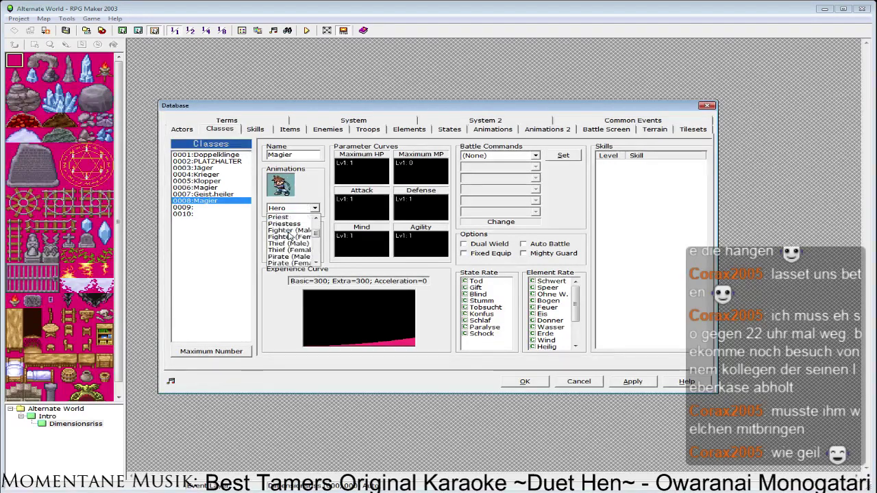
pyautogui.scroll(-2, 291, 240)
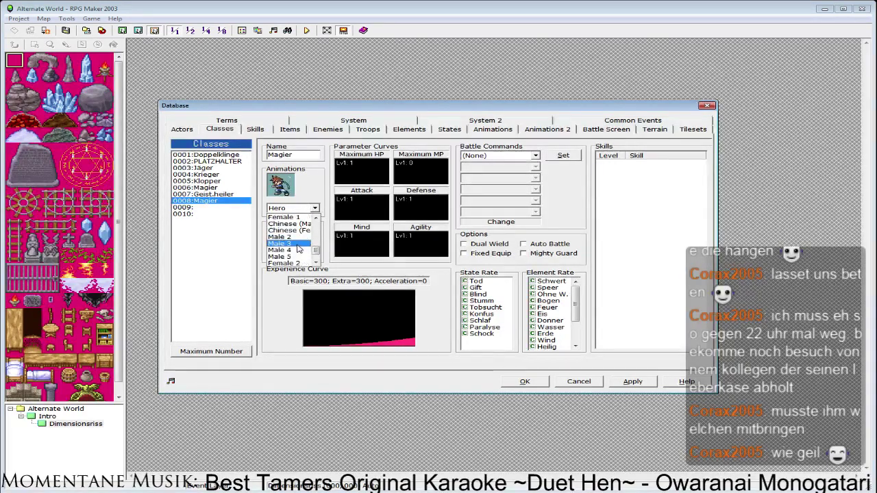
pyautogui.click(298, 245)
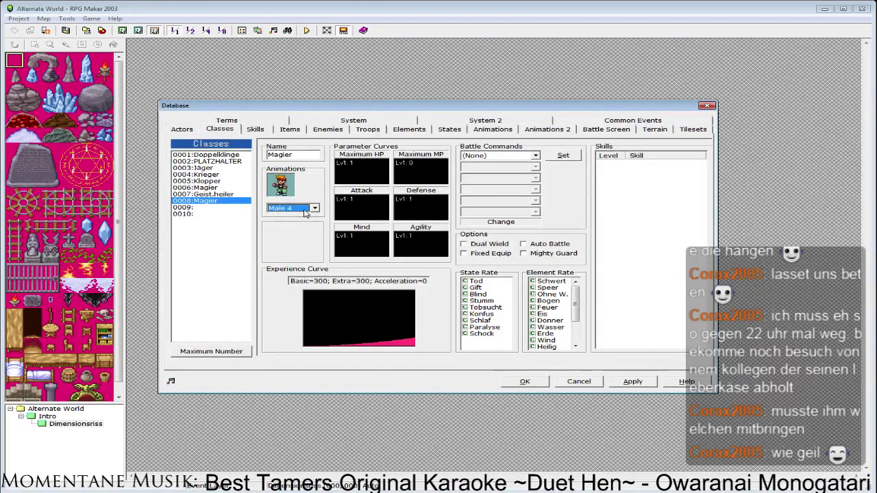
# Apply the Inferior Type curve to Maximum HP and the Genius Type curve to Maximum MP for class 0008.
pyautogui.doubleClick(344, 177)
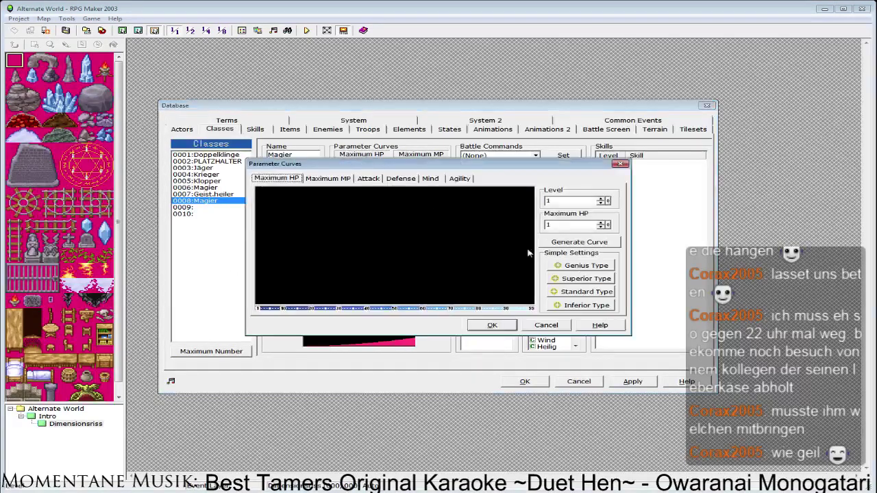
pyautogui.click(587, 305)
pyautogui.hotkey('ctrl', 'Tab')
pyautogui.click(587, 265)
# Apply the Inferior Type curve to both Attack and Defense for class 0008.
pyautogui.click(368, 178)
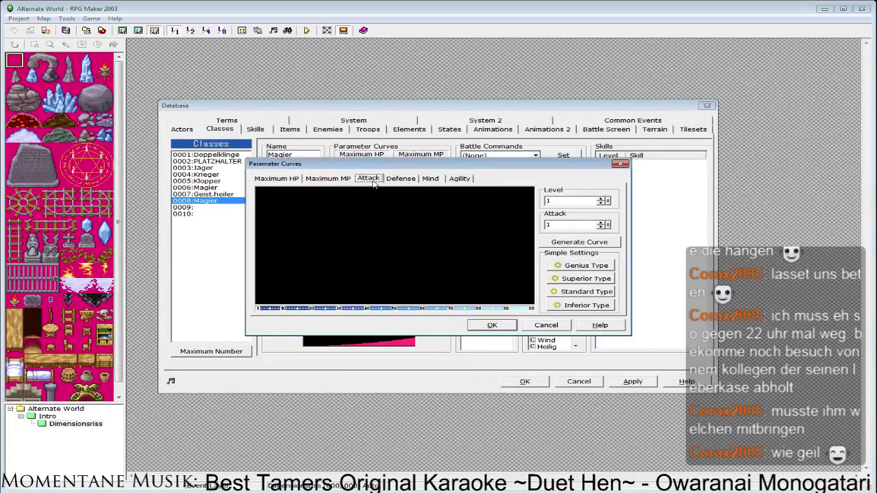
pyautogui.click(587, 305)
pyautogui.hotkey('ctrl', 'Tab')
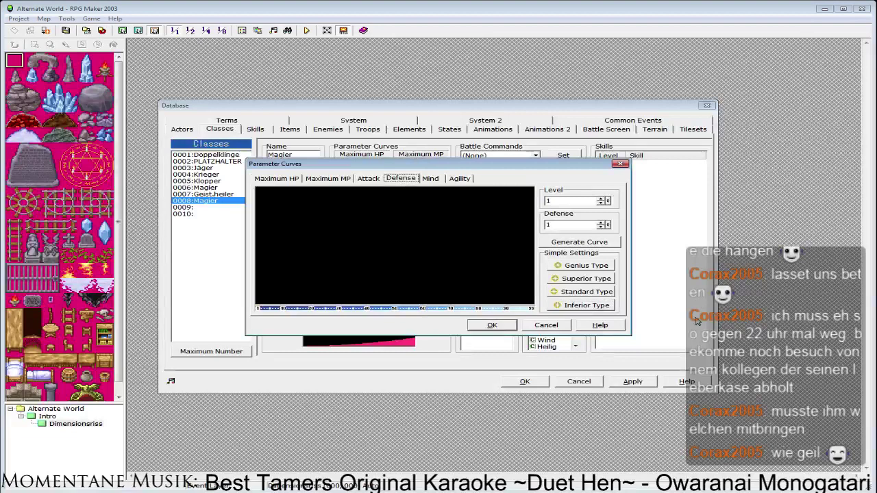
pyautogui.click(580, 305)
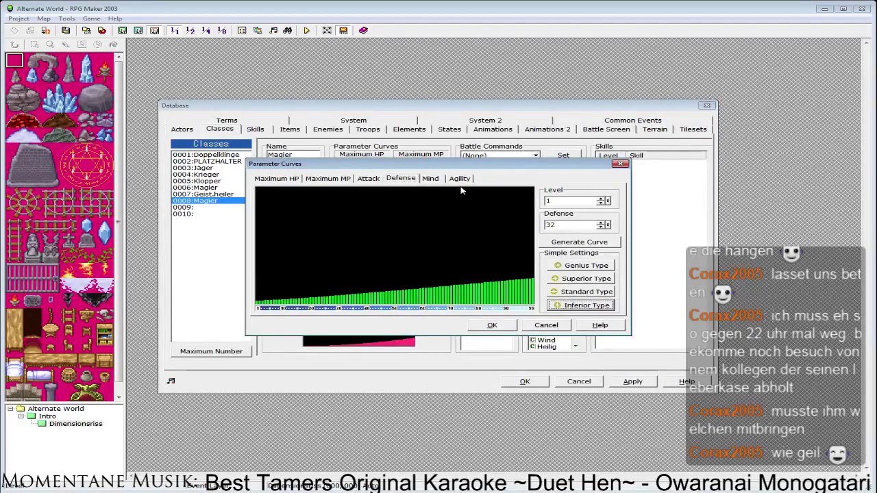
# Apply the Genius Type curve to Mind and the Standard Type curve to Agility, and accept the parameter curves.
pyautogui.click(441, 180)
pyautogui.click(586, 267)
pyautogui.hotkey('ctrl', 'Tab')
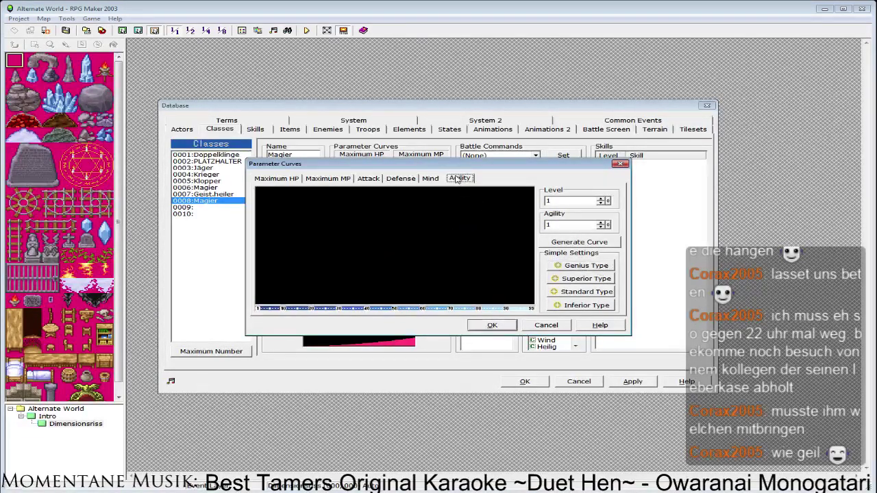
pyautogui.click(580, 292)
pyautogui.click(492, 324)
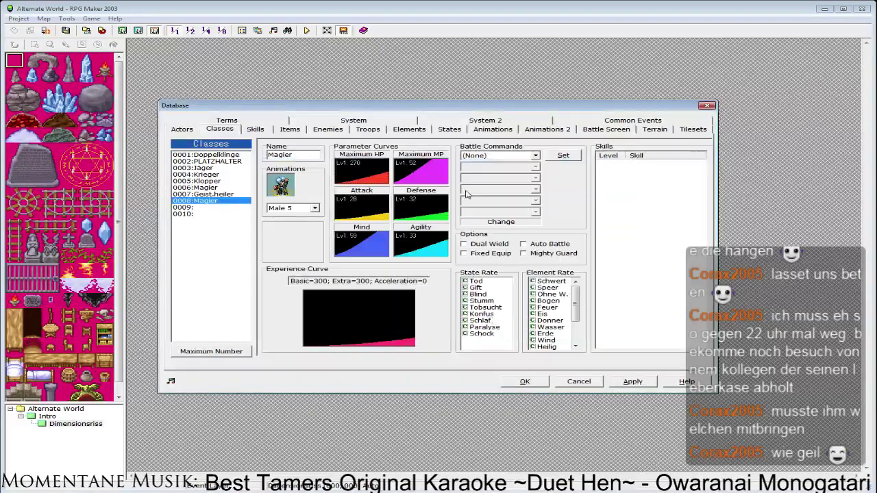
# Give class 0008 Angriff and Schwarzm. as its first two battle commands.
pyautogui.click(503, 156)
pyautogui.click(511, 171)
pyautogui.click(510, 166)
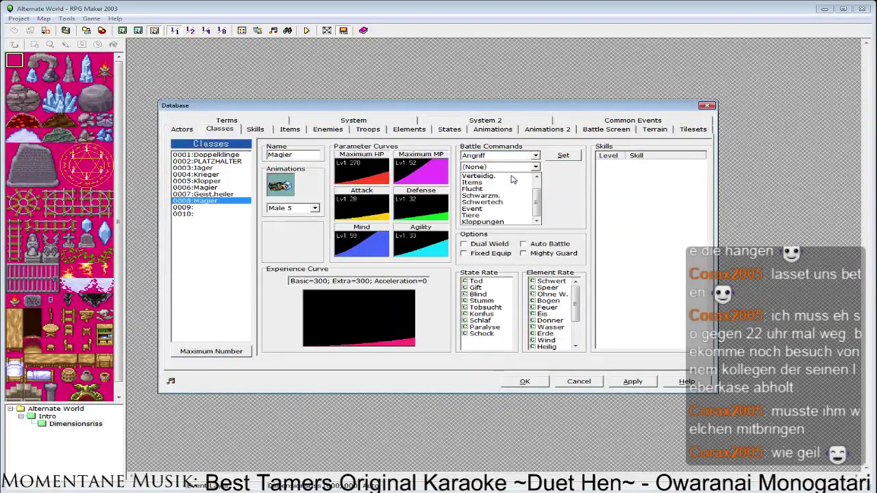
pyautogui.click(497, 196)
pyautogui.click(500, 177)
pyautogui.click(500, 179)
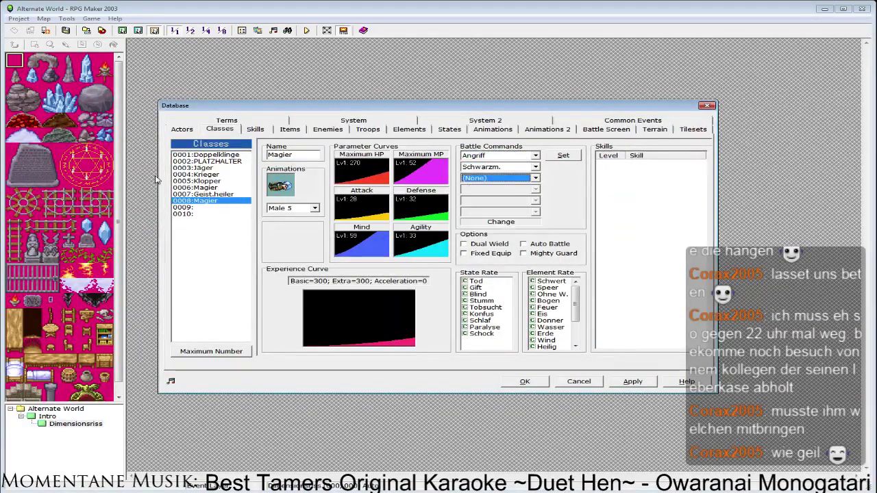
# Set the first three battle commands of class 0006 Magier to Angriff, Schwarzm. and Verteidig.
pyautogui.click(202, 187)
pyautogui.click(487, 156)
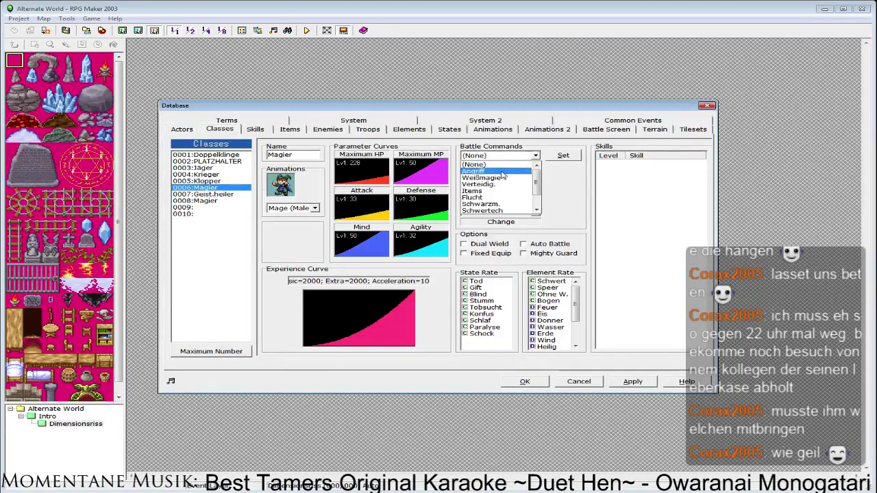
pyautogui.click(503, 171)
pyautogui.click(502, 166)
pyautogui.click(498, 209)
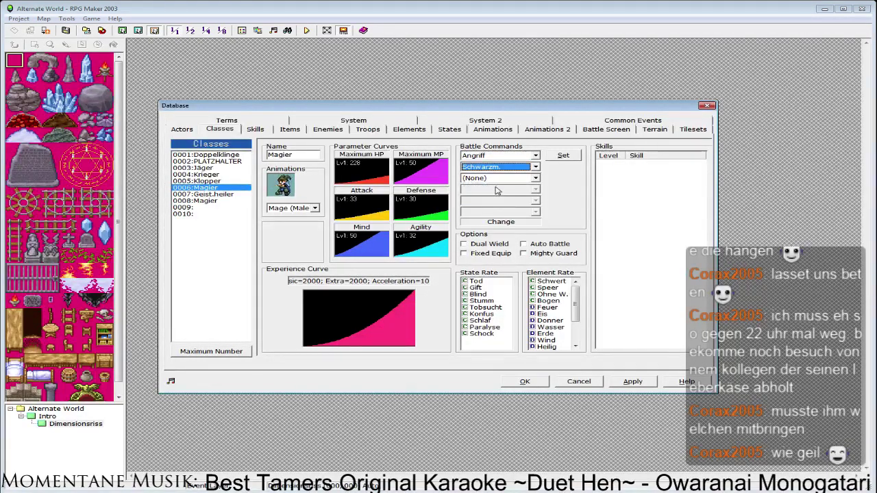
pyautogui.click(505, 178)
pyautogui.click(507, 200)
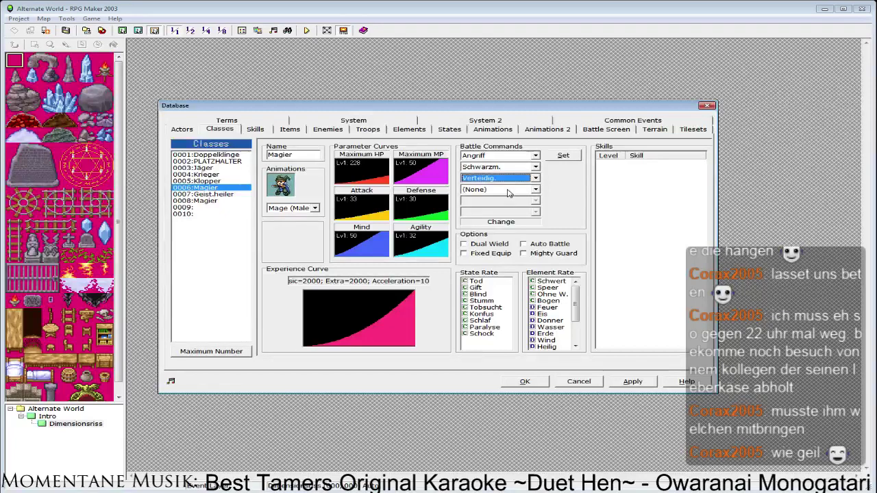
# Set the fourth, fifth and sixth battle commands of class 0006 Magier to Items, Flucht and Event.
pyautogui.click(501, 189)
pyautogui.click(494, 218)
pyautogui.click(500, 200)
pyautogui.click(493, 235)
pyautogui.click(500, 211)
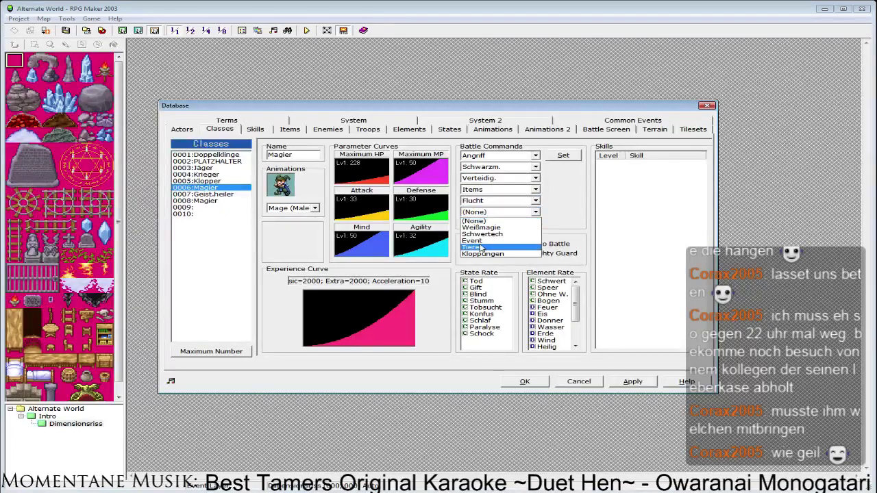
pyautogui.click(480, 243)
# Fill the remaining four battle commands of class 0008 Magier with Verteidig., Items, Flucht and Event, and apply the changes.
pyautogui.click(201, 200)
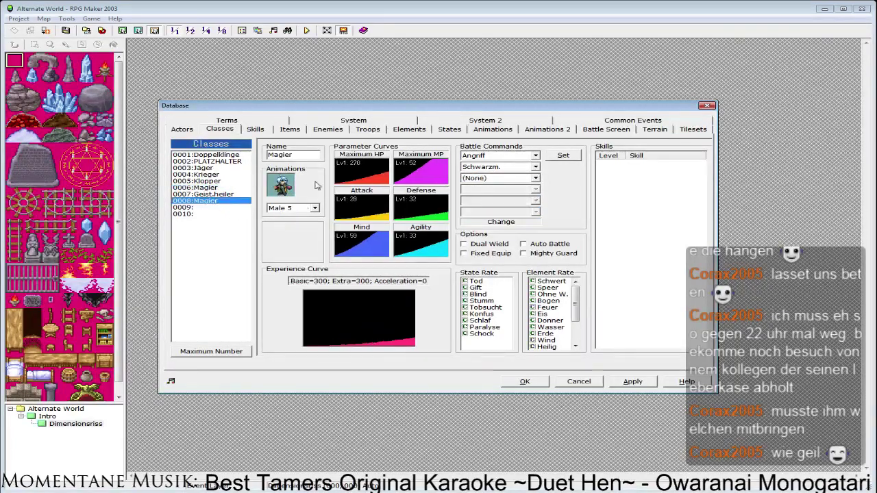
pyautogui.click(492, 178)
pyautogui.click(492, 201)
pyautogui.click(492, 190)
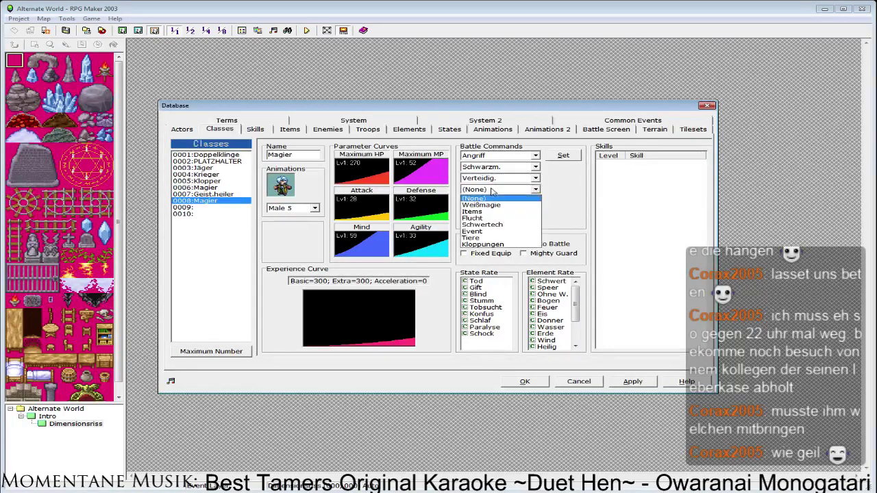
pyautogui.click(486, 211)
pyautogui.click(486, 201)
pyautogui.click(481, 223)
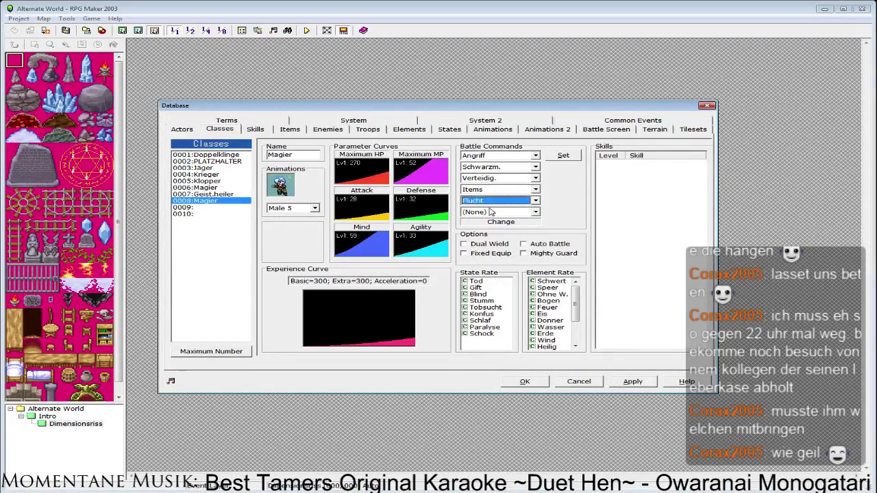
pyautogui.click(497, 211)
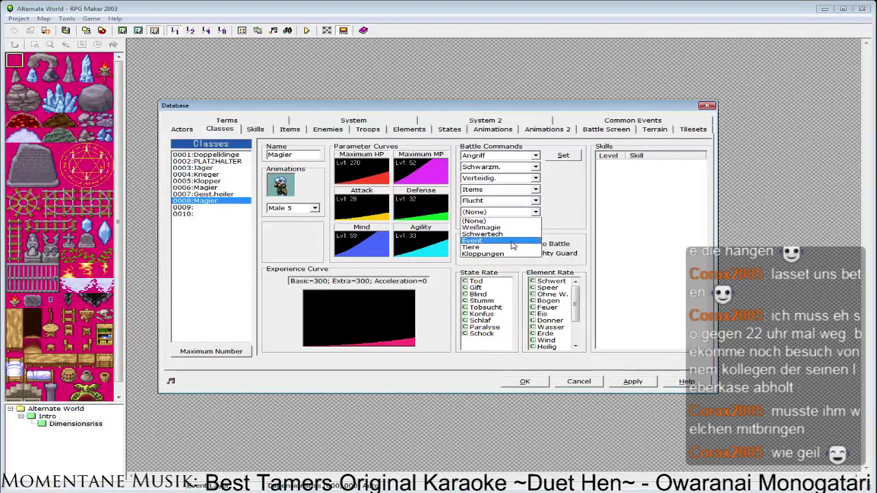
pyautogui.click(480, 241)
pyautogui.click(633, 381)
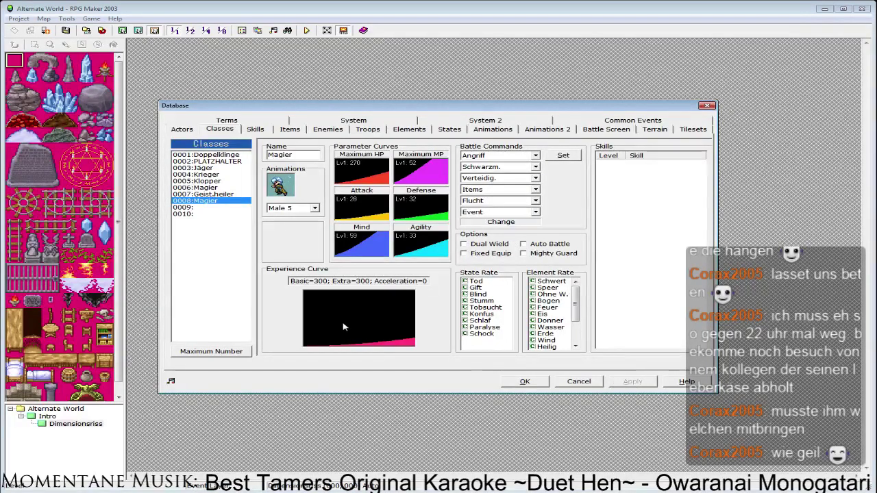
# Set the experience curve of class 0008 to base value 2000, extra value 2000 and acceleration 1040.
pyautogui.doubleClick(381, 336)
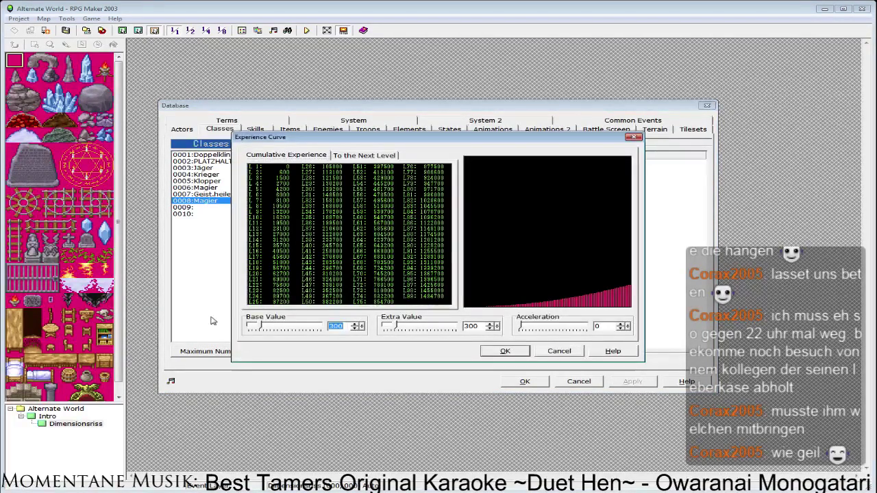
pyautogui.write('2000')
pyautogui.press('Tab')
pyautogui.write('2000')
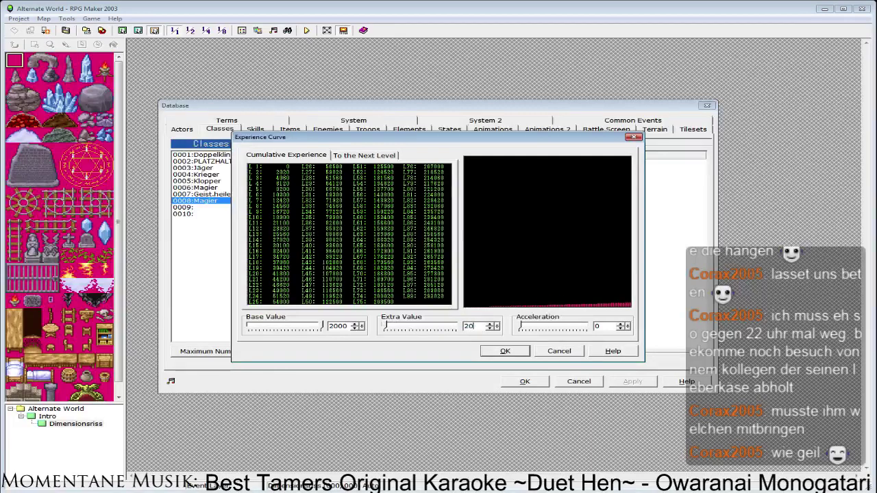
pyautogui.press('Tab')
pyautogui.write('10')
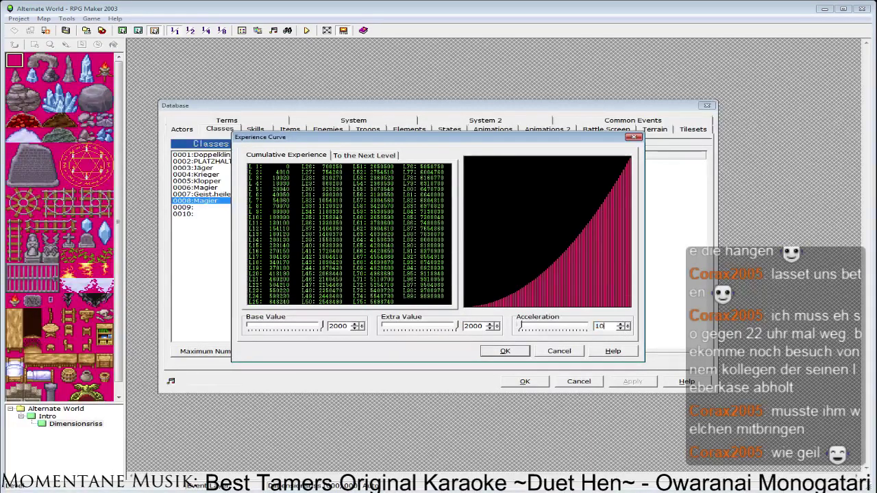
pyautogui.click(507, 351)
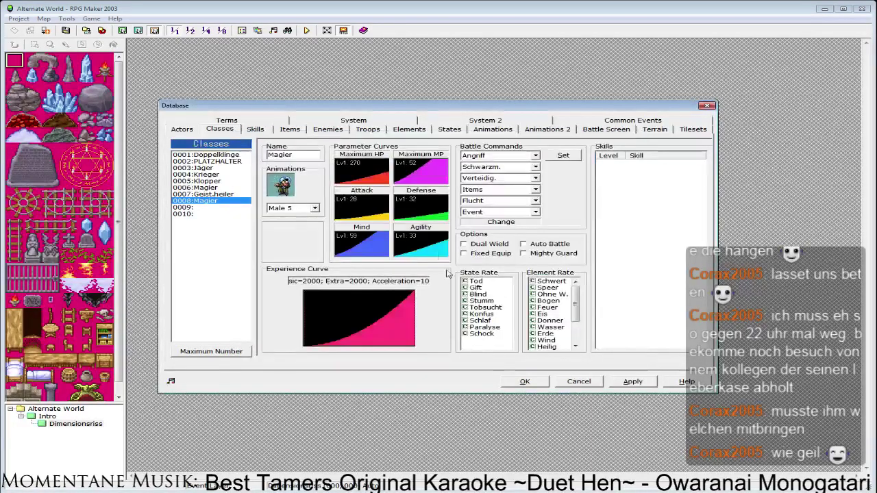
# Paste a copy of class 0008 Magier into class slot 0009 and rename it Priester.
pyautogui.click(206, 207)
pyautogui.hotkey('ctrl', 'v')
pyautogui.doubleClick(306, 157)
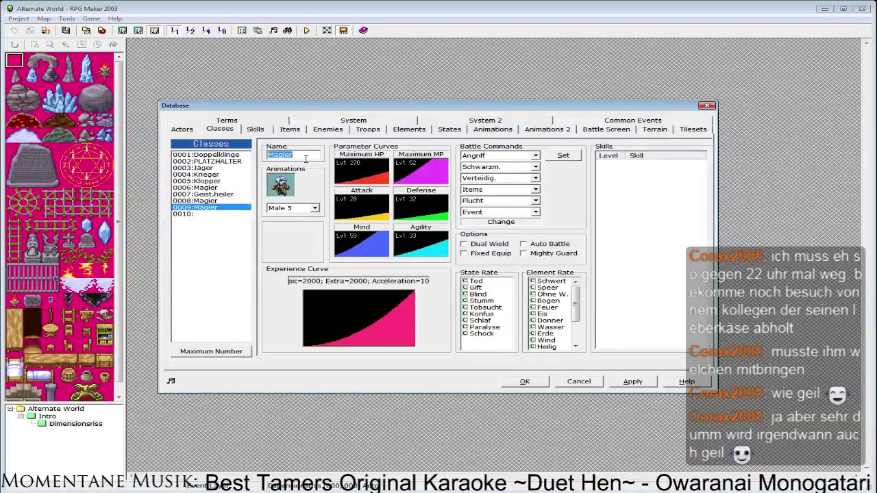
pyautogui.write('PU')
pyautogui.write('iester')
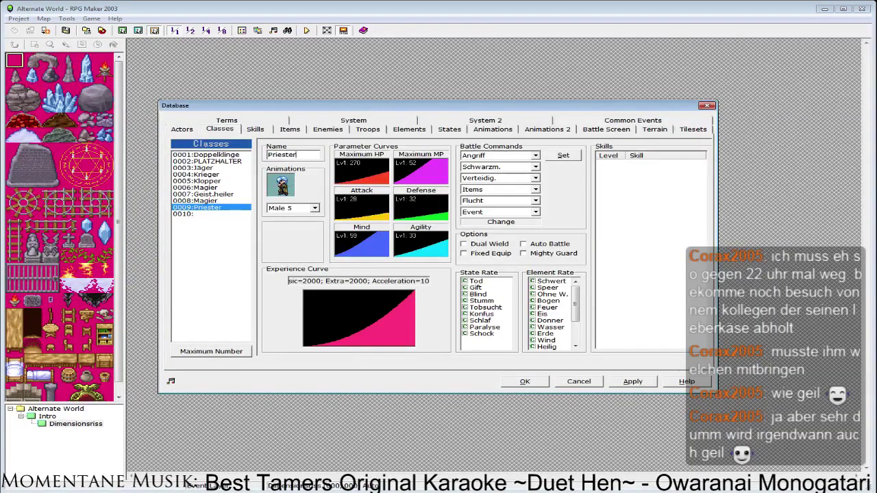
# Regenerate the Maximum HP curve of class 0009 Priester and accept the parameter curves.
pyautogui.click(296, 208)
pyautogui.click(291, 220)
pyautogui.click(357, 164)
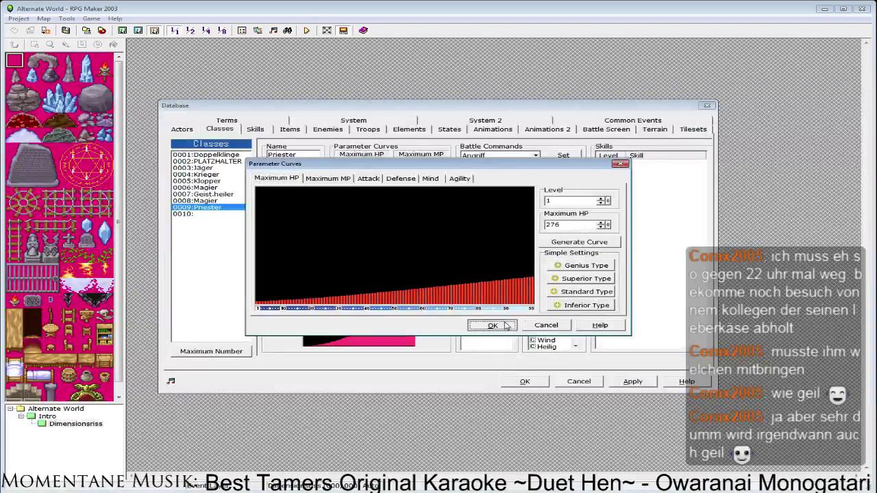
pyautogui.click(500, 328)
# Set the battle animation of class 0009 Priester to Priest.
pyautogui.click(296, 209)
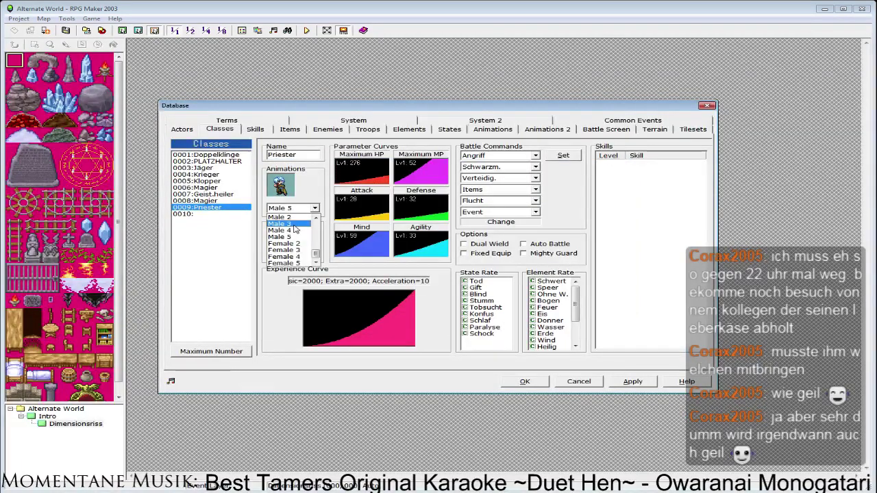
pyautogui.scroll(5, 295, 233)
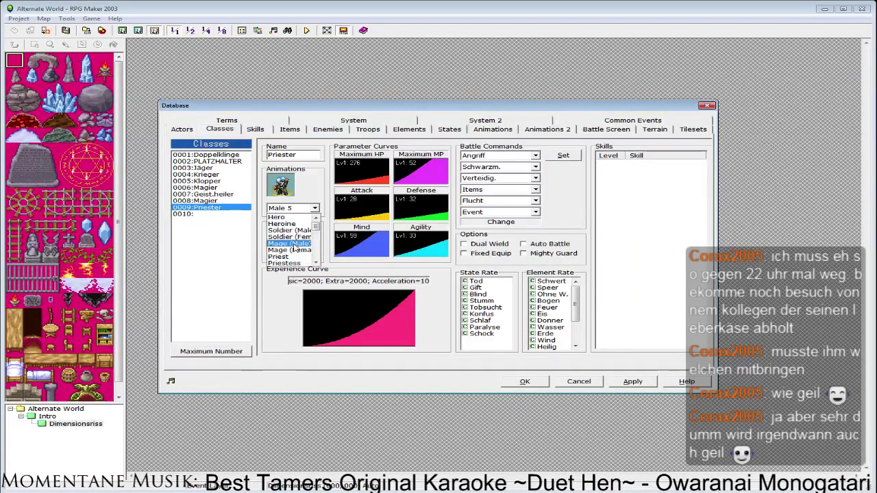
pyautogui.click(279, 256)
pyautogui.click(286, 208)
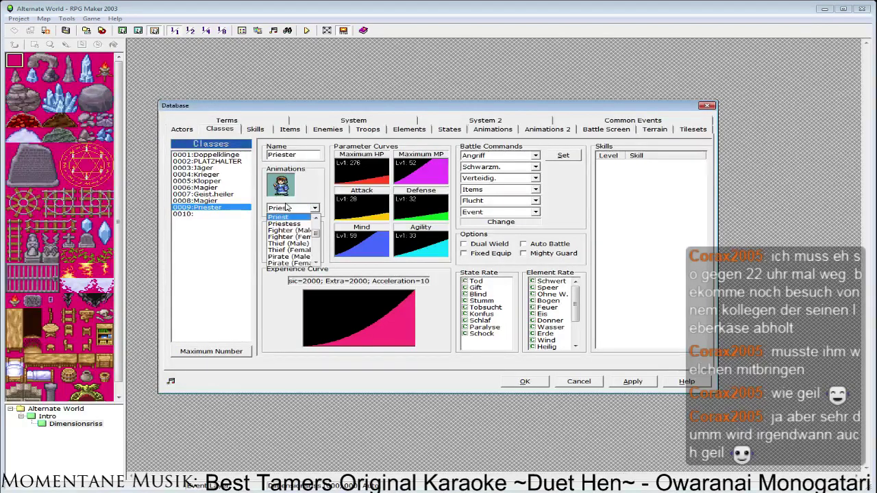
pyautogui.scroll(-2, 286, 208)
pyautogui.click(288, 208)
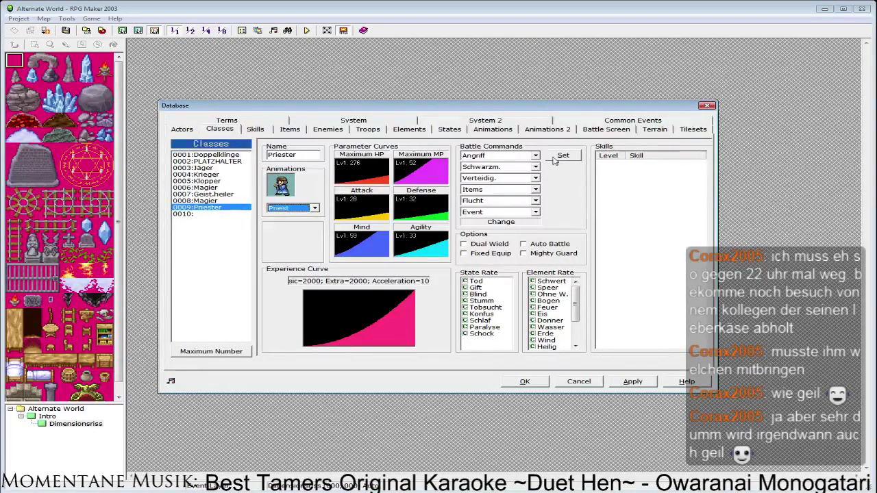
# Change the second battle command of class 0009 Priester to Weißmagie and apply the changes.
pyautogui.click(497, 167)
pyautogui.click(490, 184)
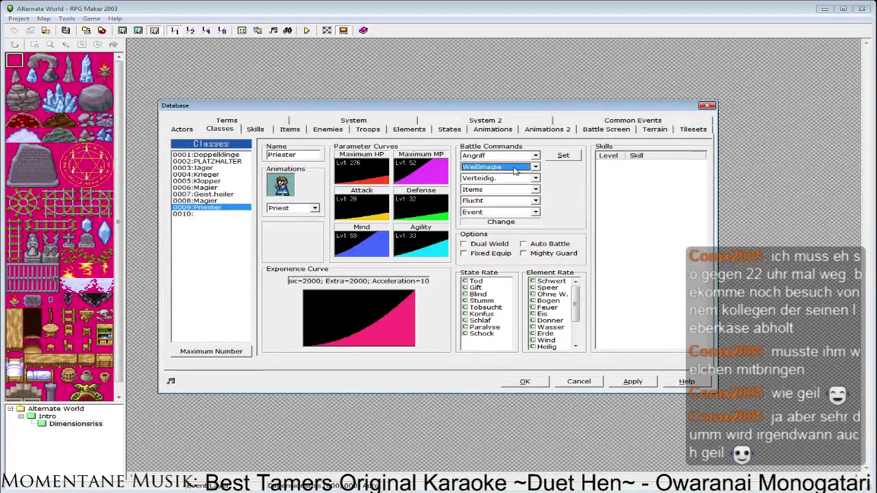
pyautogui.click(631, 382)
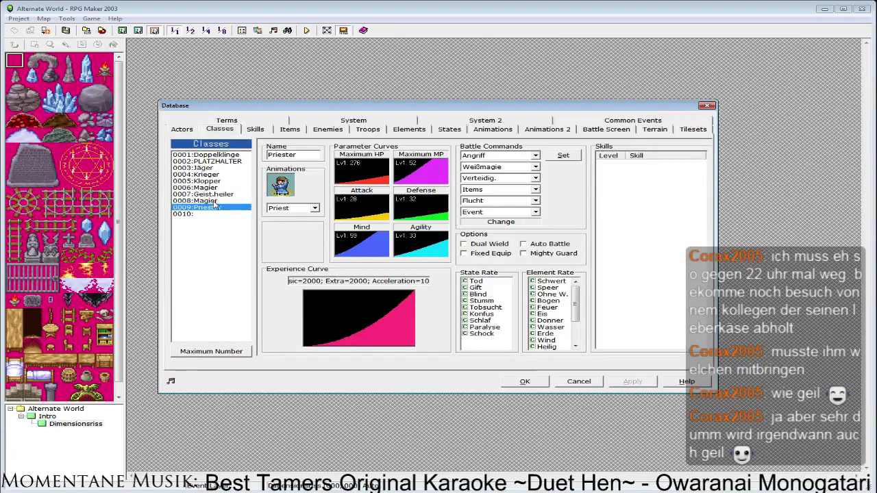
# Copy class 0008 Magier into the empty class slot 0010.
pyautogui.click(213, 202)
pyautogui.click(213, 207)
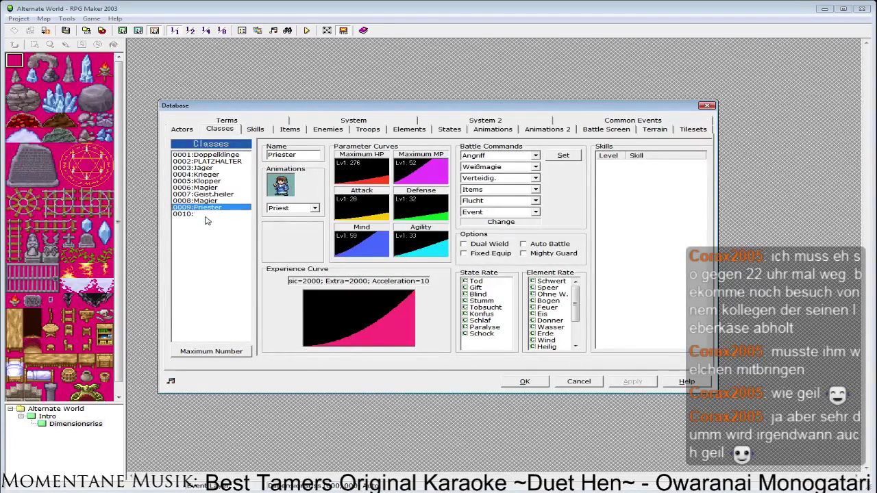
pyautogui.click(209, 214)
pyautogui.hotkey('ctrl', 'v')
# Set the animation of class 0010 Magier to Female 5 and regenerate its Maximum HP curve.
pyautogui.click(293, 207)
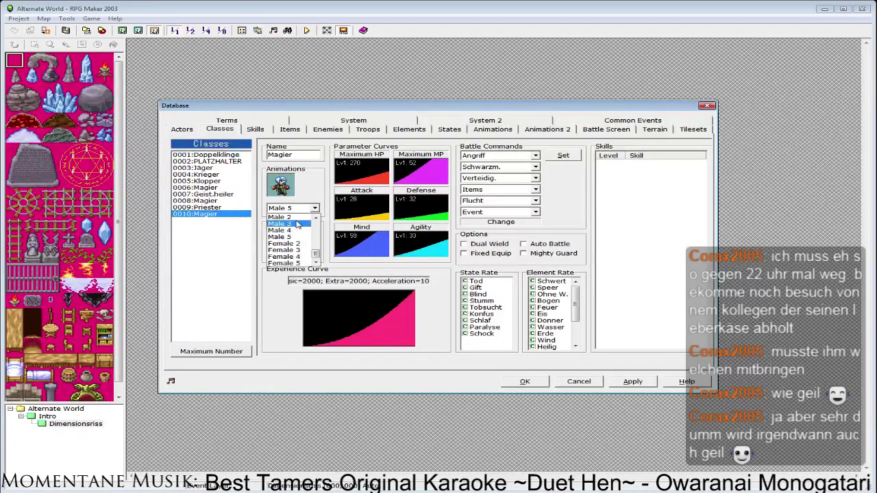
pyautogui.click(304, 252)
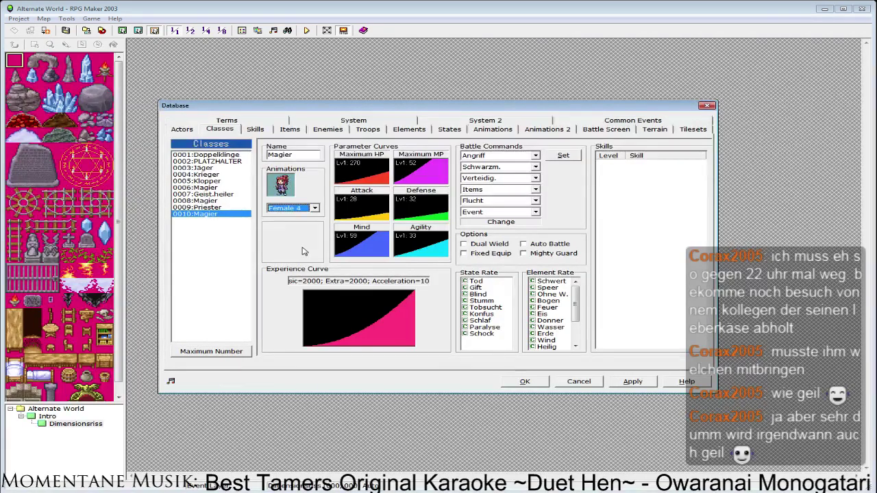
pyautogui.press('Down')
pyautogui.doubleClick(396, 179)
pyautogui.click(496, 327)
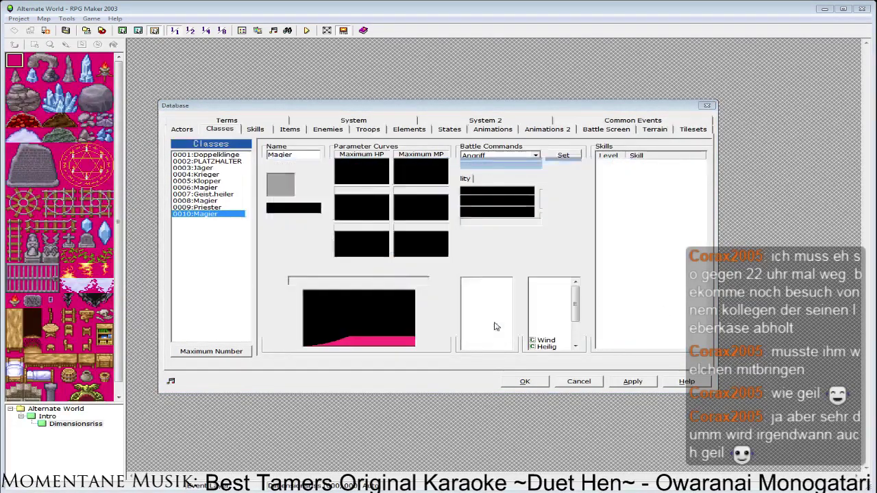
pyautogui.doubleClick(410, 176)
pyautogui.click(585, 306)
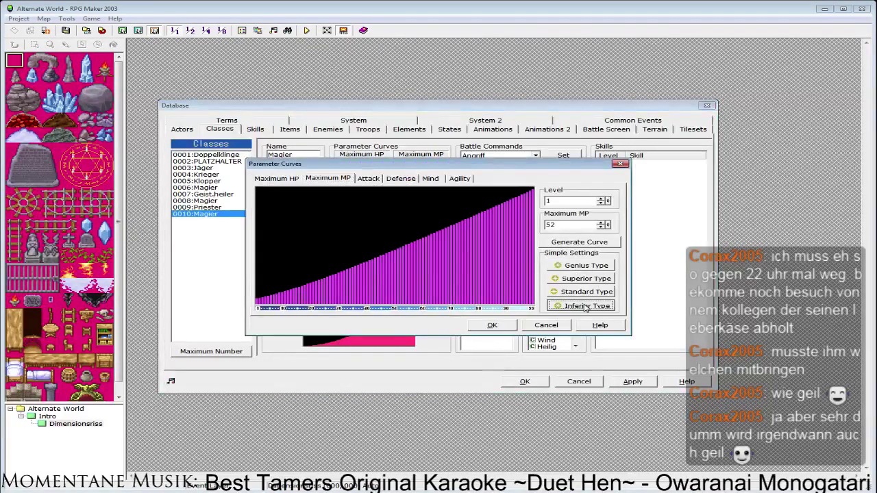
pyautogui.click(549, 327)
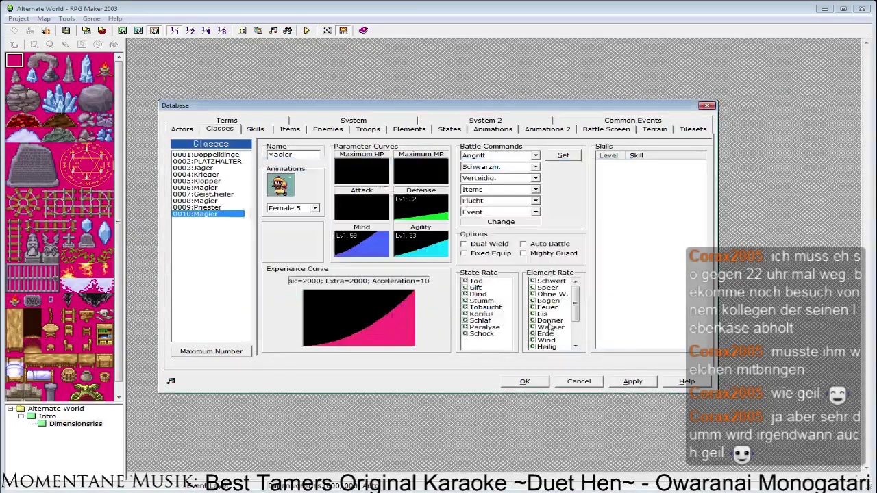
# Apply the Genius Type curve to Maximum MP for class 0010 Magier and accept the parameter curves.
pyautogui.doubleClick(411, 176)
pyautogui.click(576, 266)
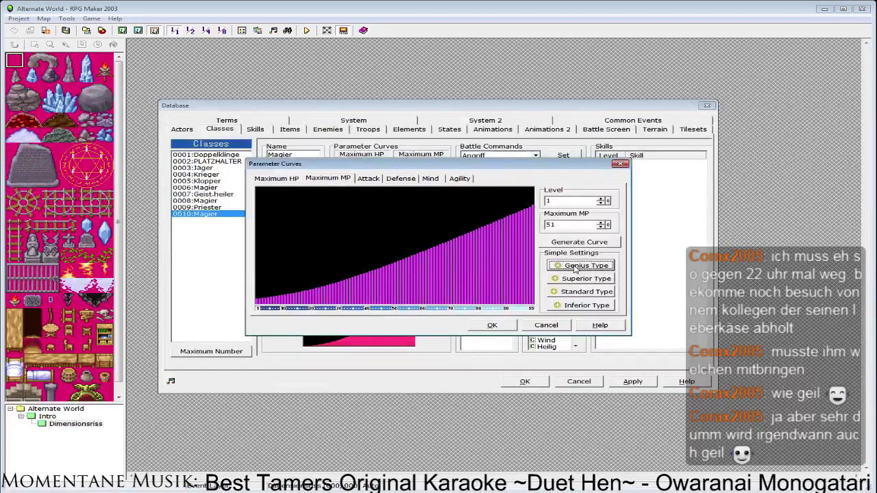
pyautogui.click(575, 266)
pyautogui.click(492, 325)
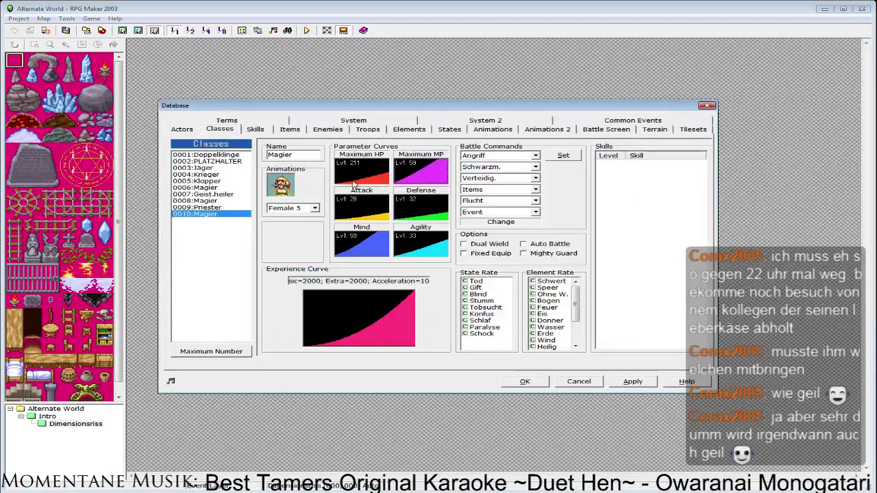
# Apply the Genius Type curve to Maximum MP for class 0009 Priester, accept it and return to class 0010.
pyautogui.click(237, 208)
pyautogui.doubleClick(419, 173)
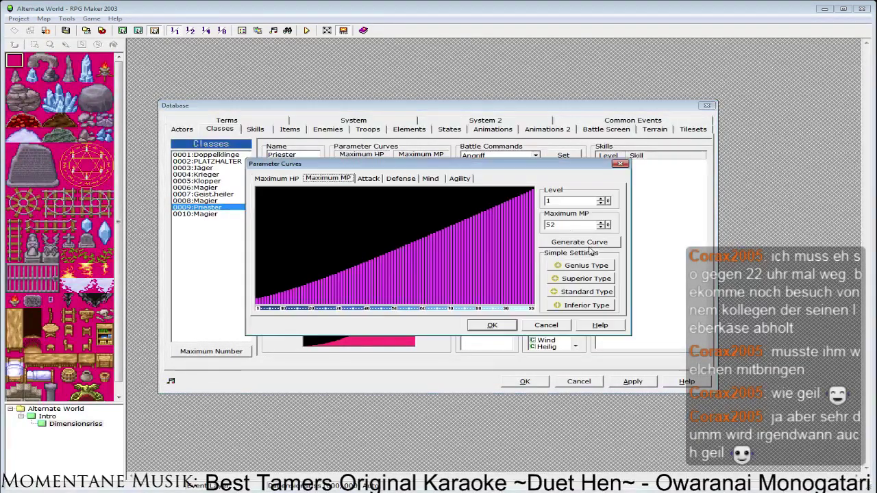
pyautogui.click(584, 265)
pyautogui.click(584, 266)
pyautogui.click(492, 327)
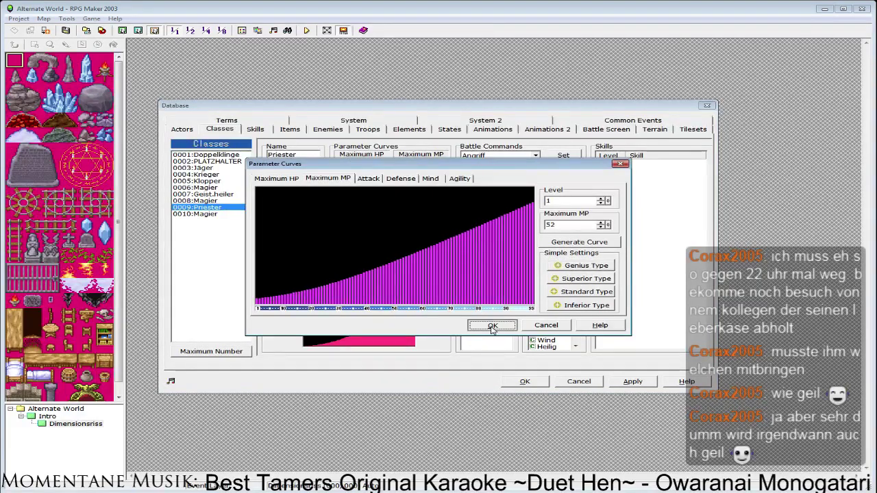
pyautogui.click(209, 215)
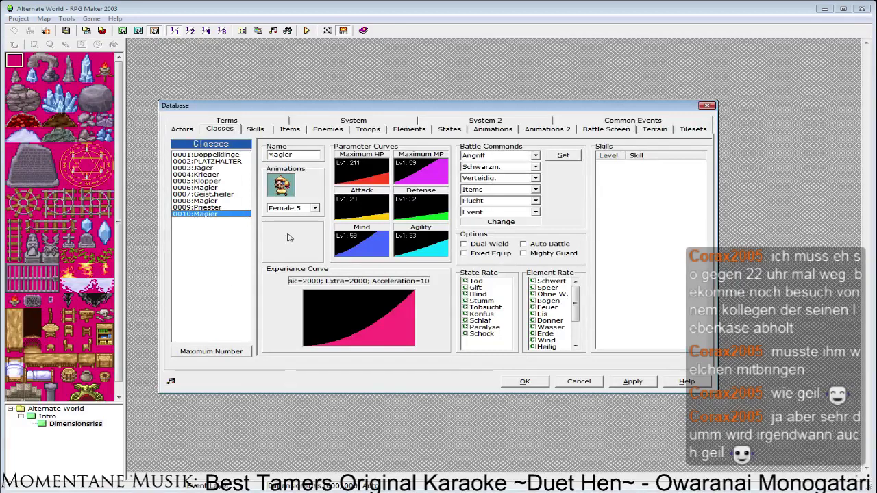
# Assign the Magier class from slot 0008 to the actor Klaus and apply its class settings.
pyautogui.click(181, 129)
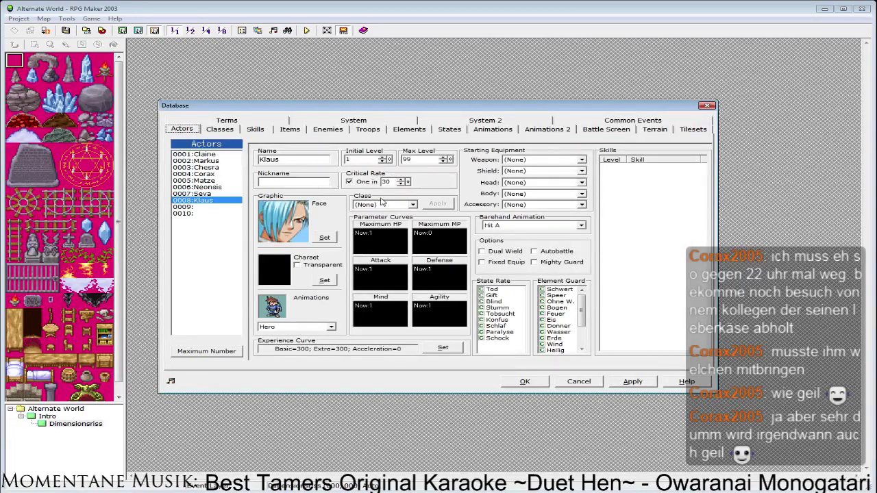
pyautogui.click(383, 204)
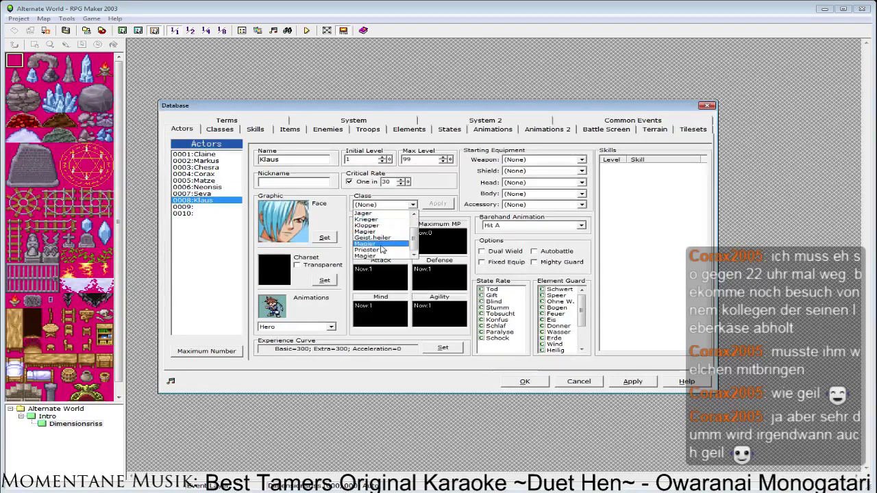
pyautogui.click(366, 249)
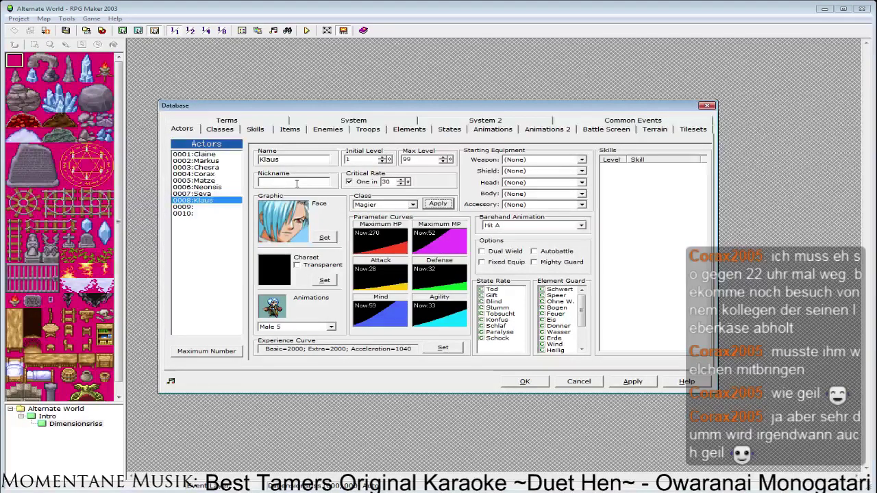
# Set Klaus's walking graphic to the blue-haired character at the end of the first row in the Actor4 charset.
pyautogui.click(325, 280)
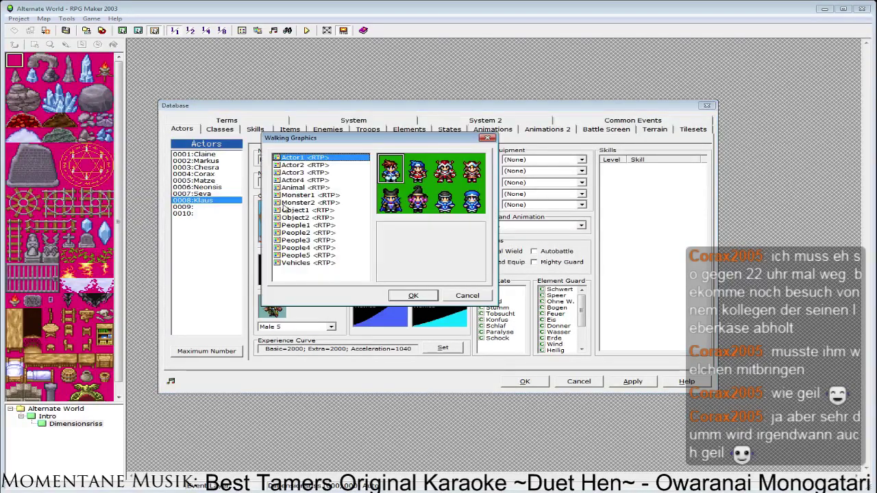
pyautogui.click(322, 167)
pyautogui.press('Down')
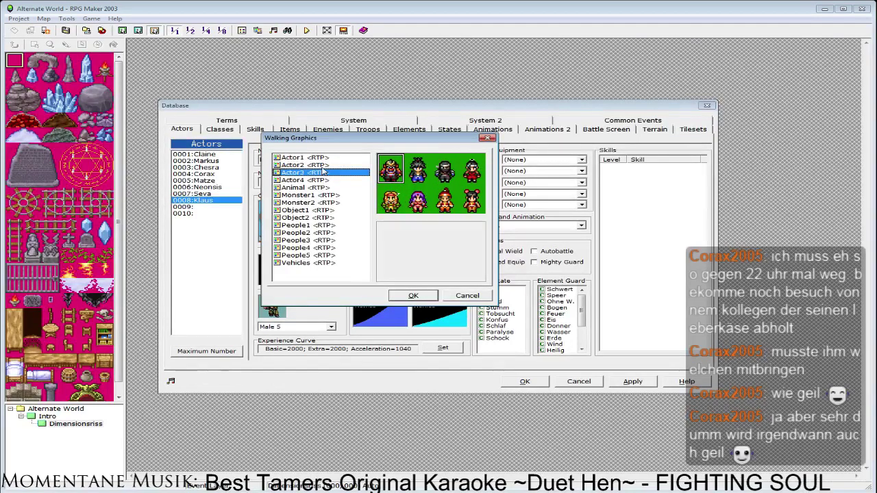
pyautogui.press('Down')
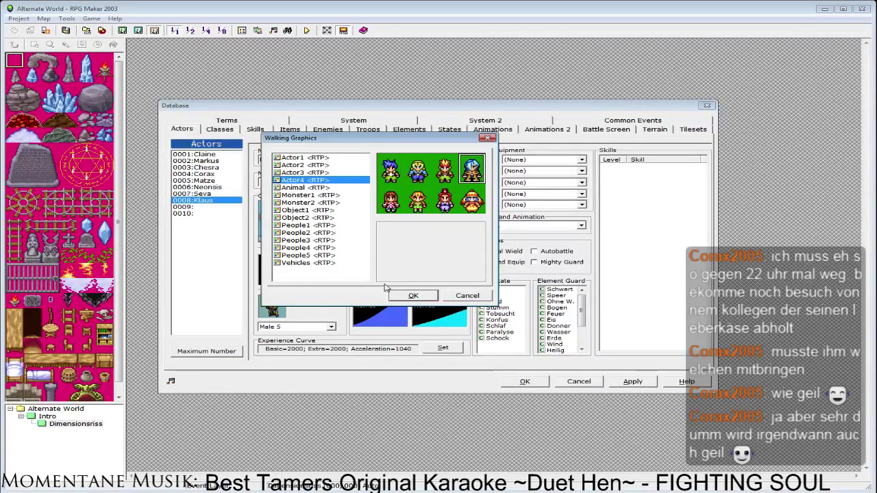
pyautogui.click(413, 295)
# Raise the maximum number of items in the database to 2.
pyautogui.click(290, 130)
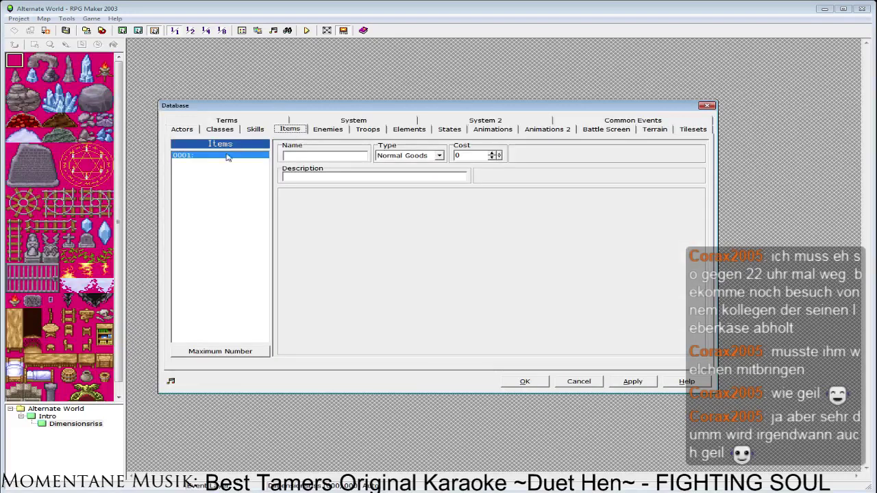
pyautogui.click(226, 351)
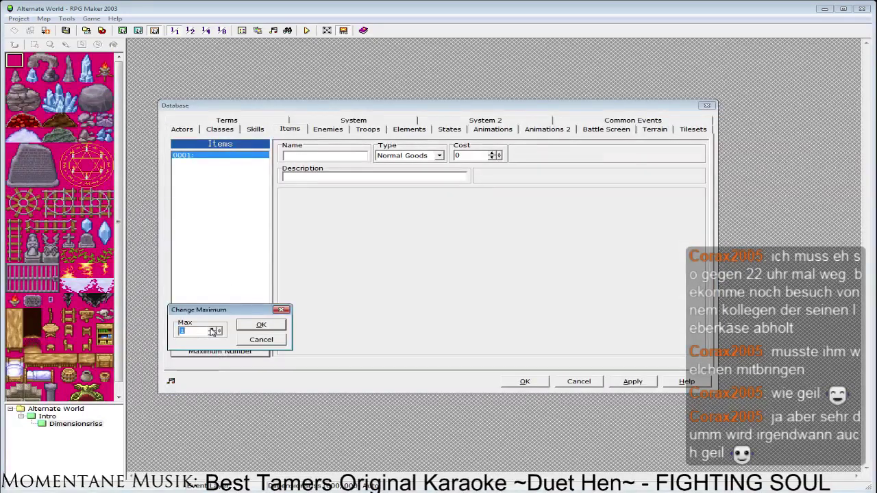
pyautogui.click(261, 325)
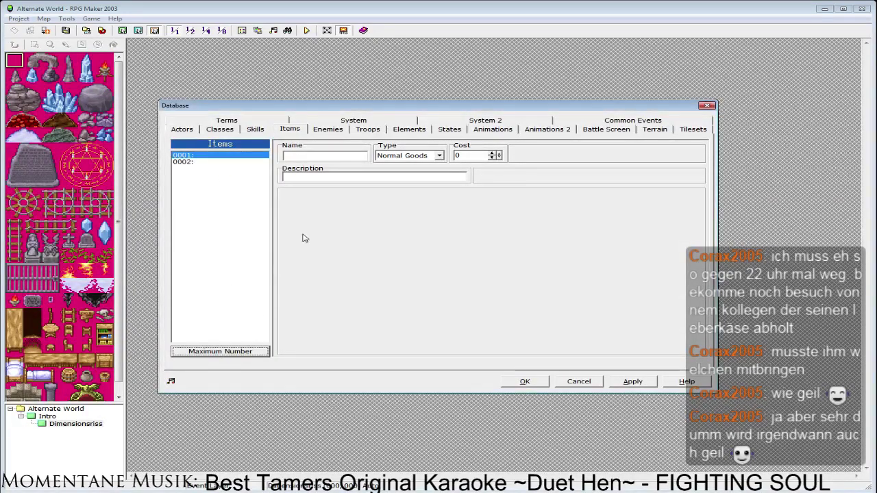
# Define item 0001 as a two-handed weapon named Stab with the description "Ein einfacher Stab".
pyautogui.click(440, 156)
pyautogui.click(410, 173)
pyautogui.click(359, 157)
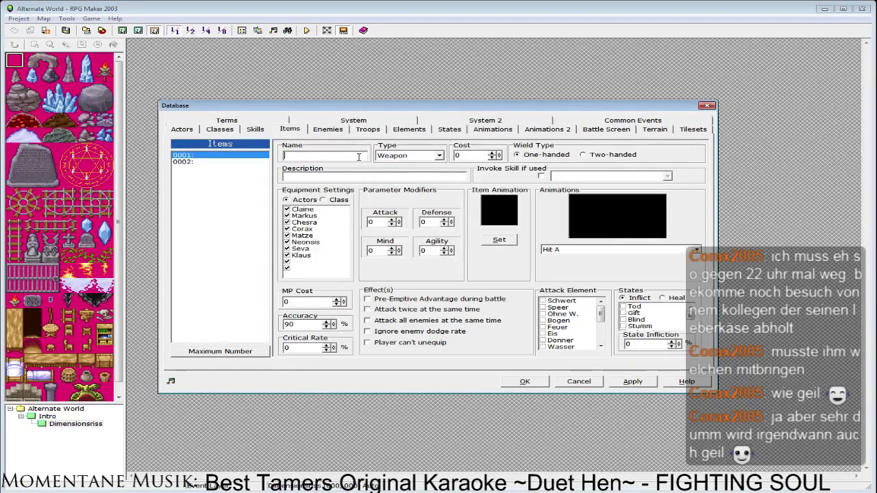
pyautogui.write('Stav')
pyautogui.press('BackSpace')
pyautogui.write('b')
pyautogui.click(583, 154)
pyautogui.click(391, 176)
pyautogui.write('Ein')
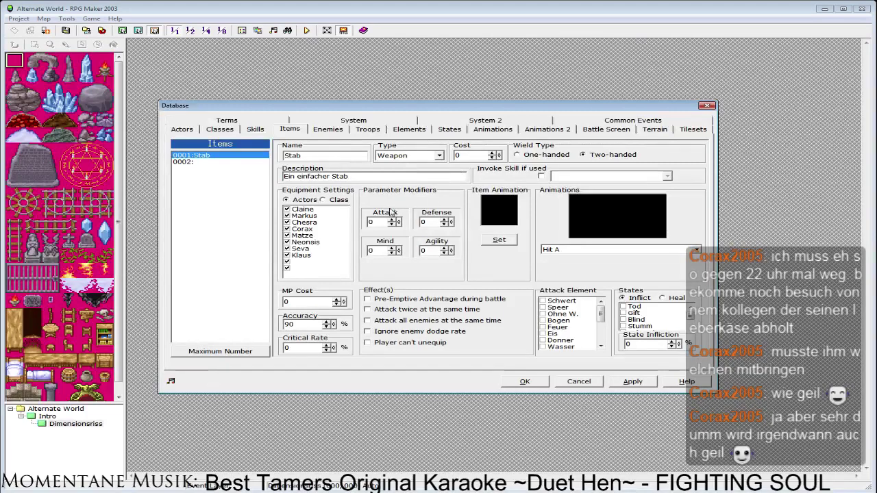
# Restrict the Stab's equipment by class, excluding Doppelklinge, Jäger, Krieger and Klopper.
pyautogui.click(339, 200)
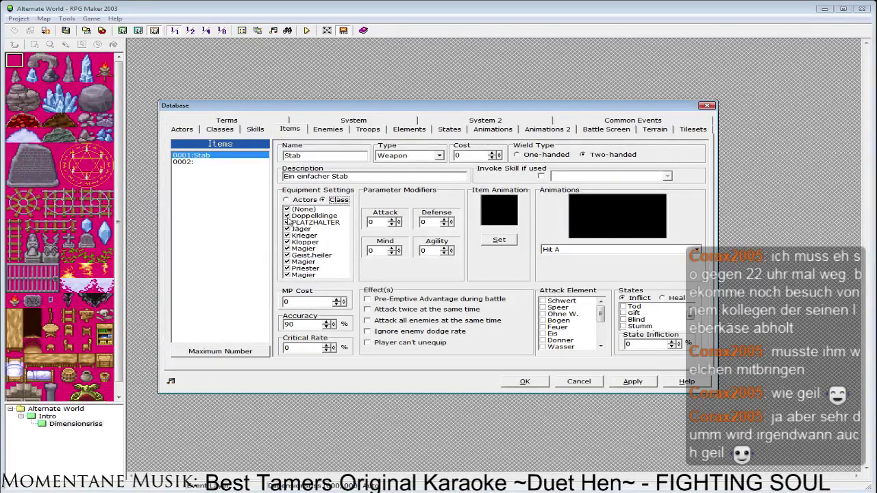
pyautogui.click(287, 215)
pyautogui.click(288, 228)
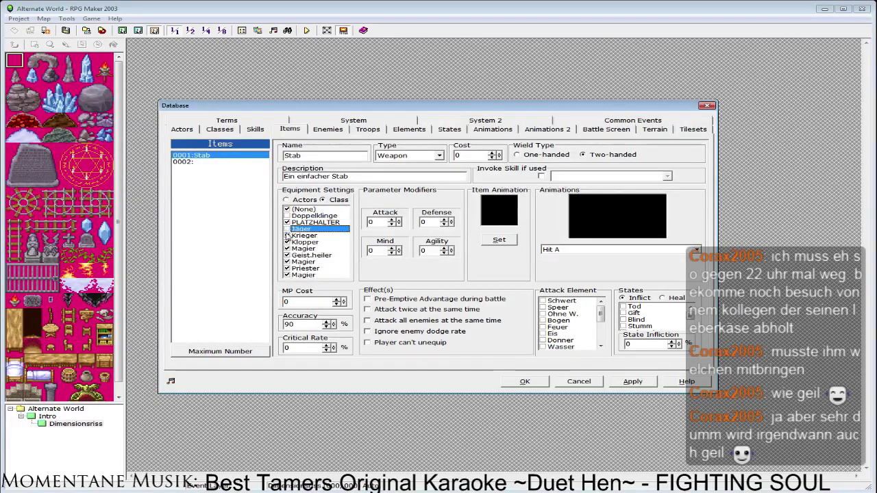
pyautogui.click(288, 236)
pyautogui.click(287, 242)
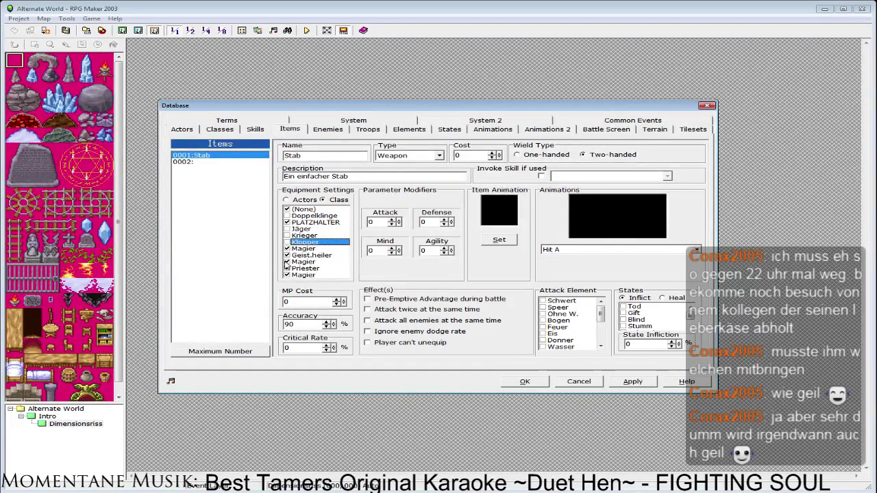
pyautogui.click(286, 263)
# Set the Stab's parameter modifiers to Attack 1 and Mind 2.
pyautogui.click(381, 221)
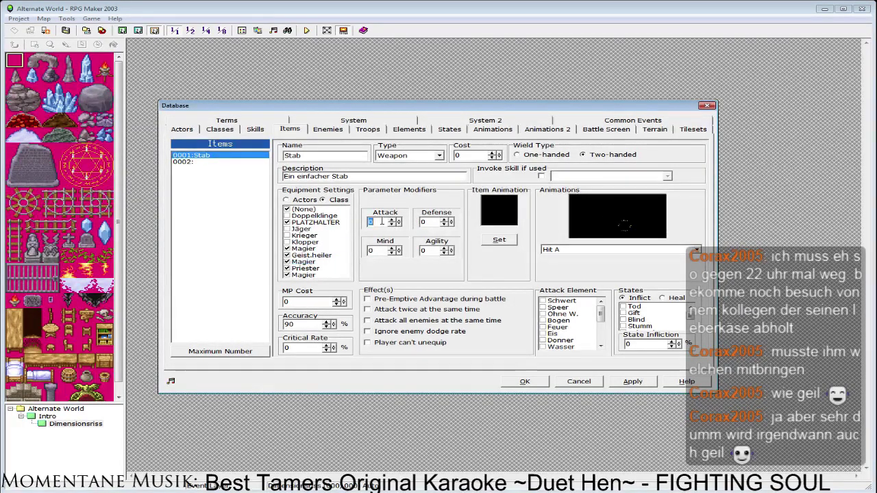
pyautogui.write('2')
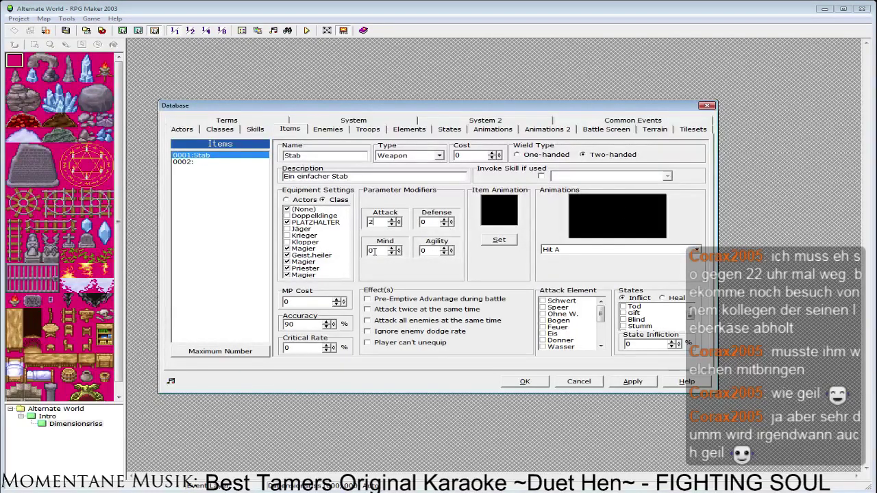
pyautogui.click(394, 224)
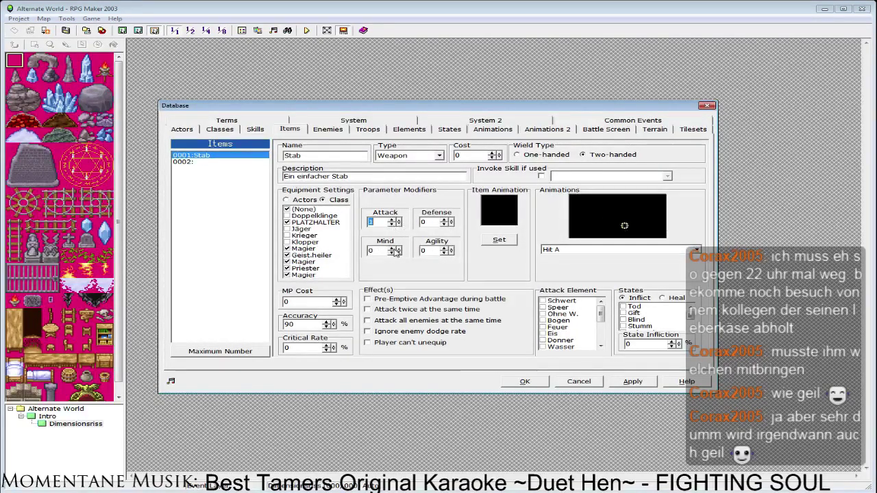
pyautogui.click(393, 248)
pyautogui.click(392, 248)
# Set the Stab's item animation to the Staff weapon graphic.
pyautogui.click(499, 239)
pyautogui.click(548, 203)
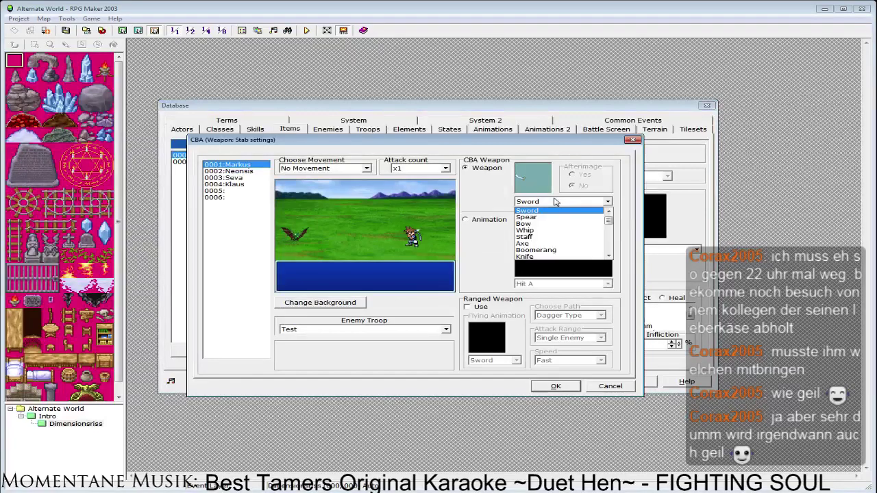
pyautogui.click(547, 236)
pyautogui.click(553, 385)
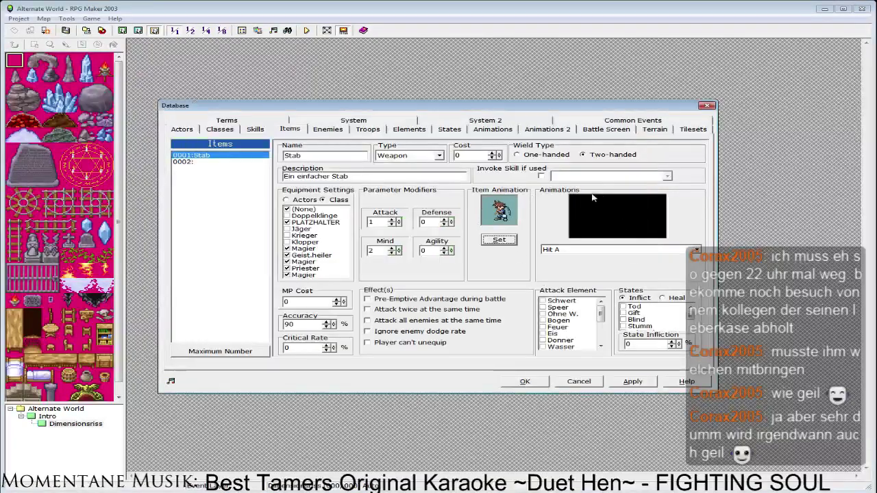
# Give the Stab the Hit B battle animation and set its accuracy to 75%.
pyautogui.click(564, 249)
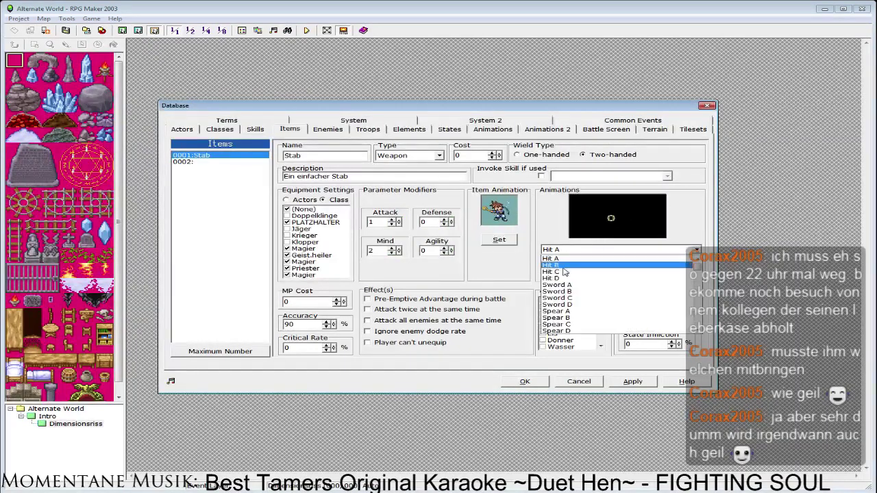
pyautogui.click(576, 257)
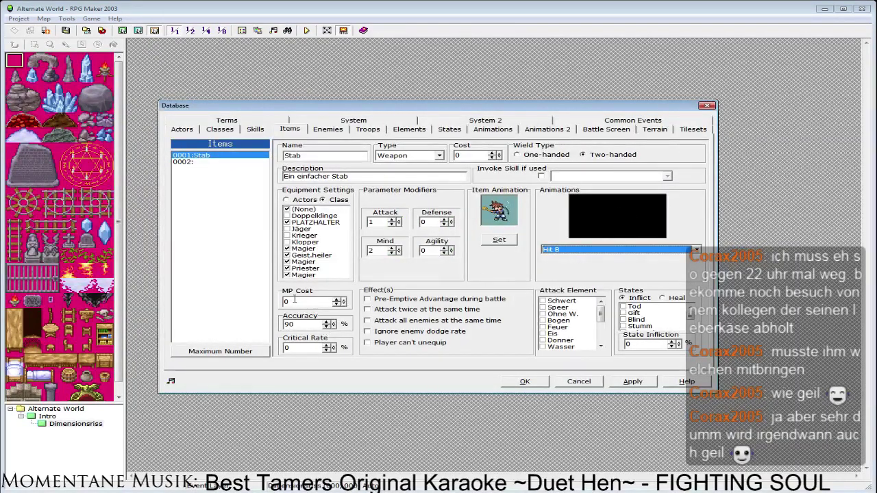
pyautogui.doubleClick(305, 324)
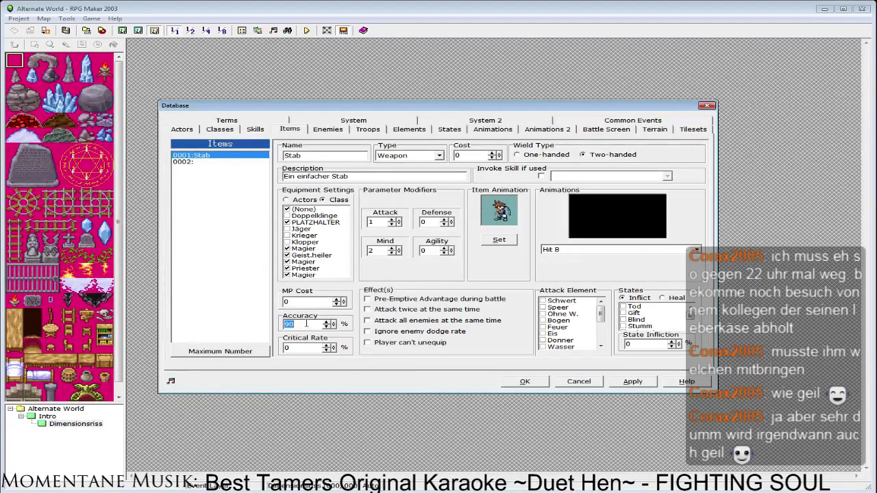
pyautogui.write('75')
# Extend the elements list to 18 entries and make element 0018 a copy of Schwert named Stab.
pyautogui.moveTo(599, 313)
pyautogui.mouseDown()
pyautogui.moveTo(597, 324)
pyautogui.moveTo(599, 305)
pyautogui.mouseUp()
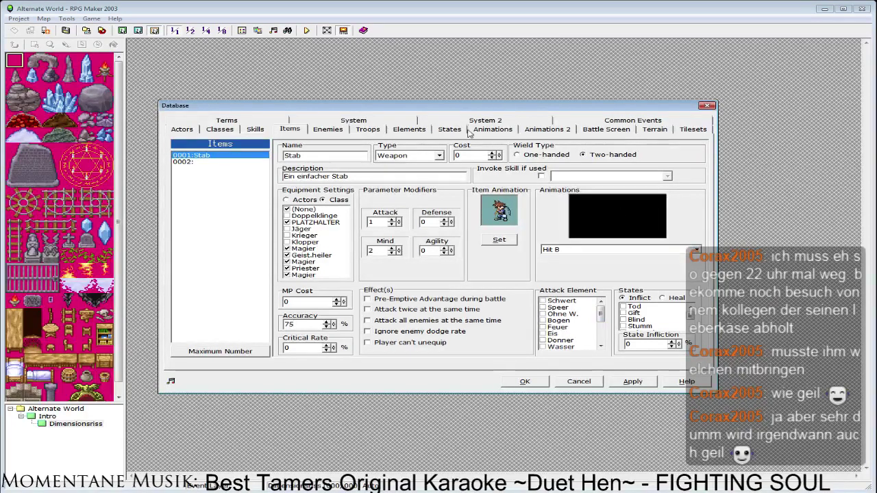
pyautogui.click(409, 129)
pyautogui.click(204, 352)
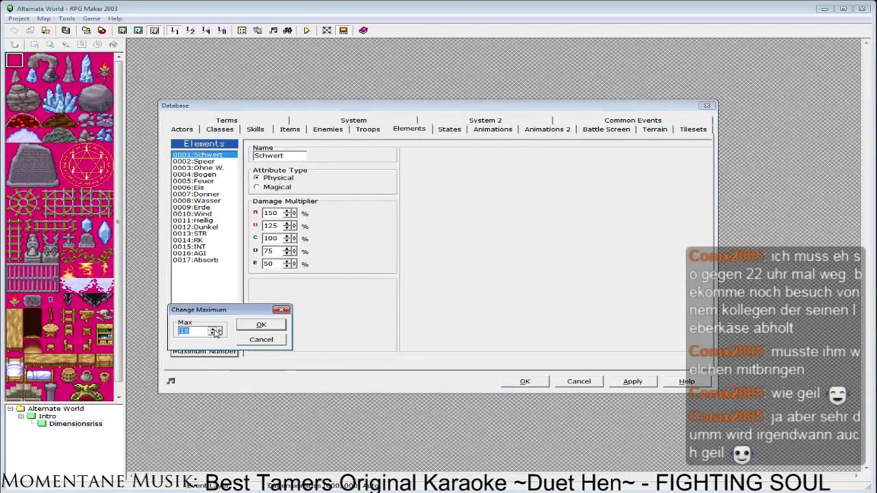
pyautogui.click(259, 329)
pyautogui.click(228, 156)
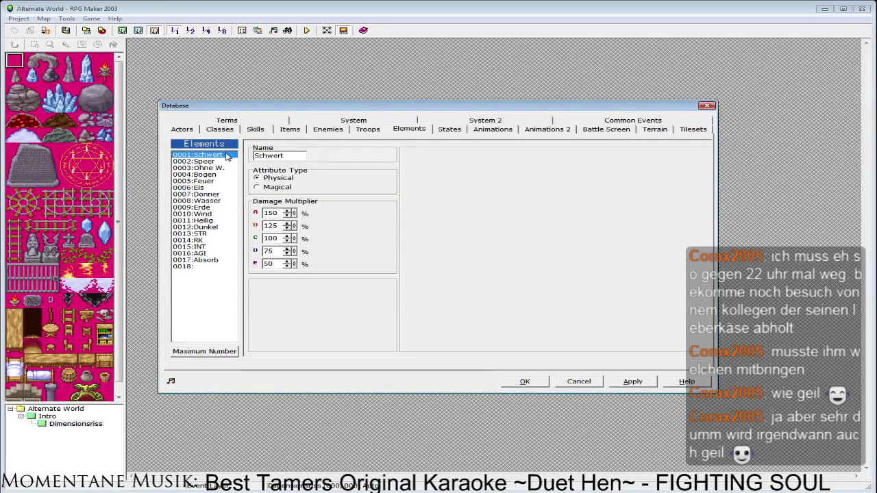
pyautogui.click(183, 266)
pyautogui.click(298, 156)
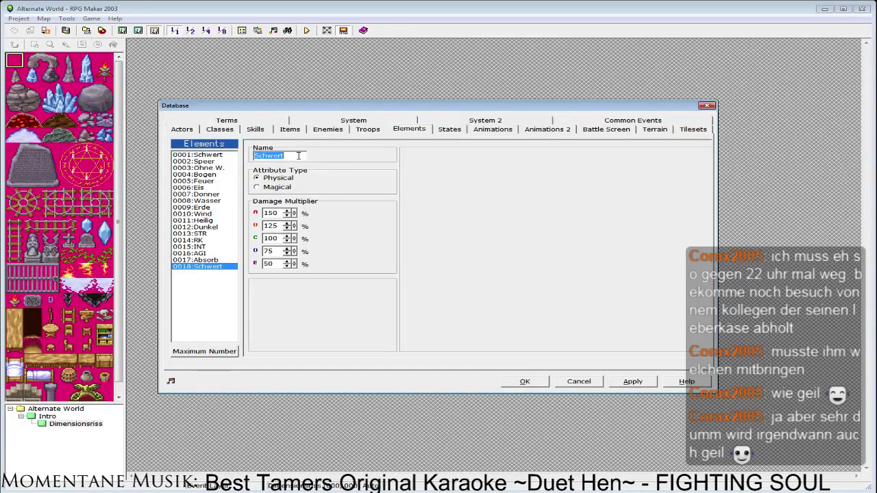
pyautogui.write('Stab')
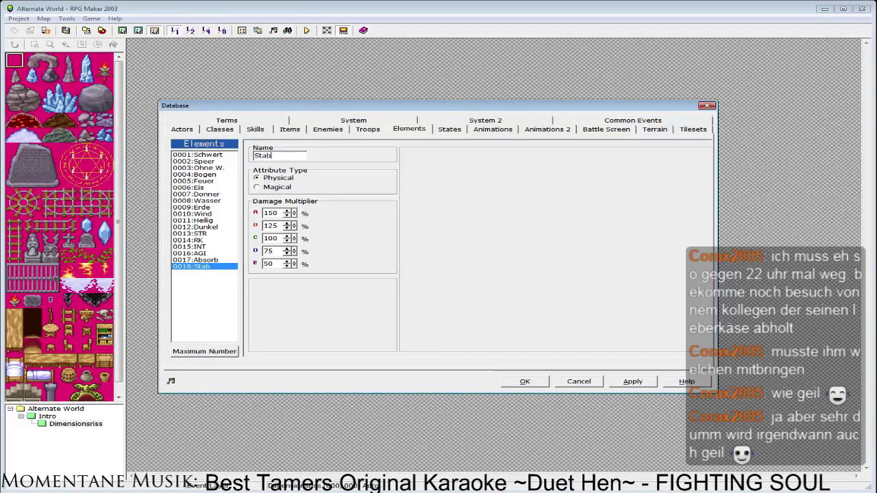
# Assign the Stab attack element to the Stab weapon and apply the database changes.
pyautogui.click(288, 129)
pyautogui.scroll(-4, 602, 348)
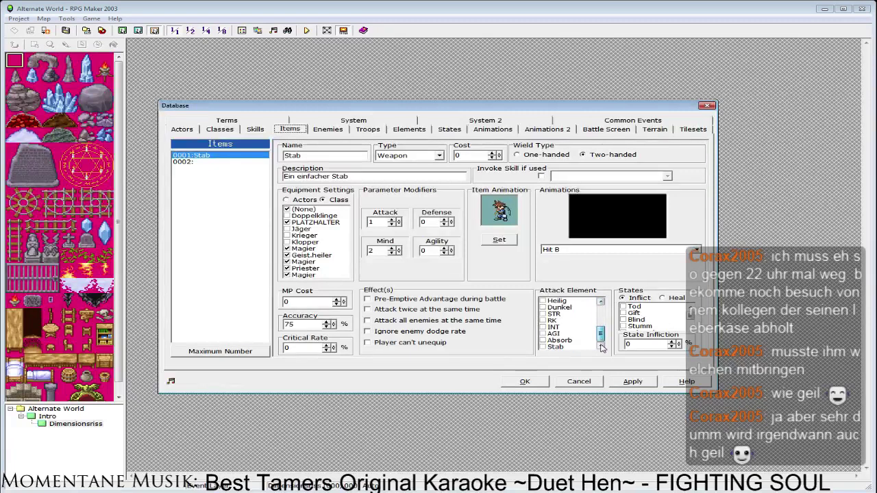
pyautogui.click(545, 346)
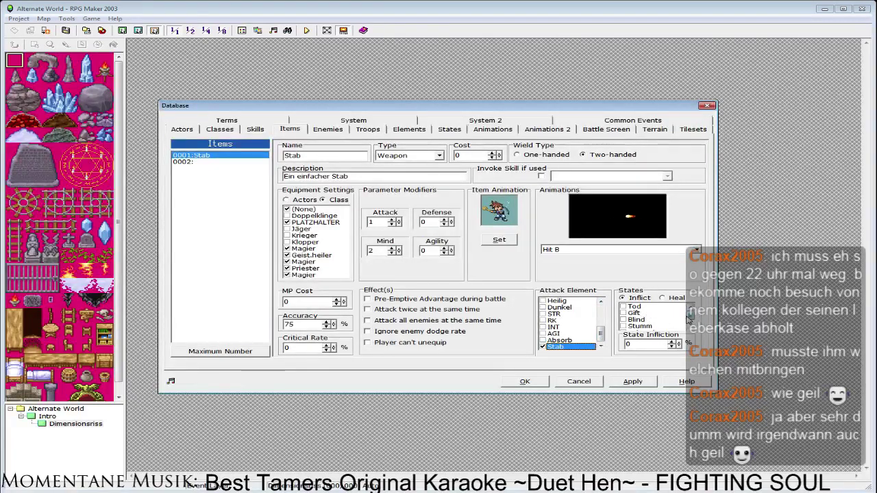
pyautogui.click(632, 381)
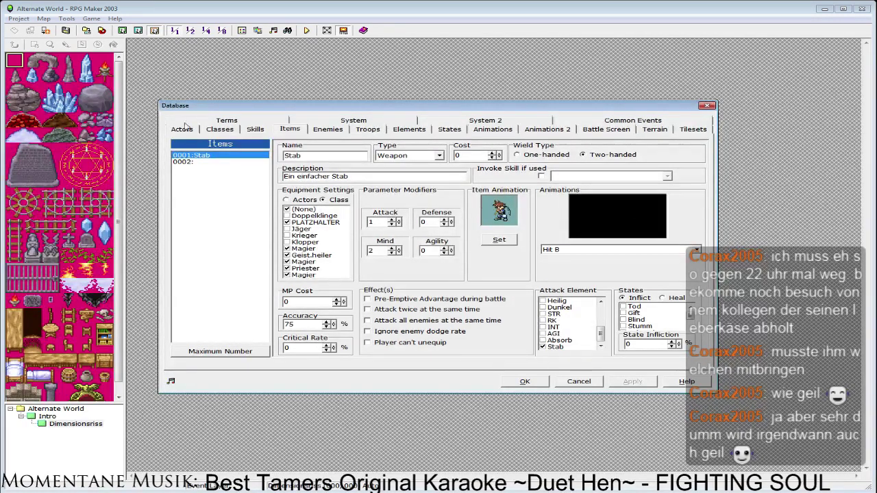
# Define item 0002 as Body equipment named Leinenrobe with the description "Eine Robe aus einfachen Leinen".
pyautogui.click(182, 162)
pyautogui.click(427, 155)
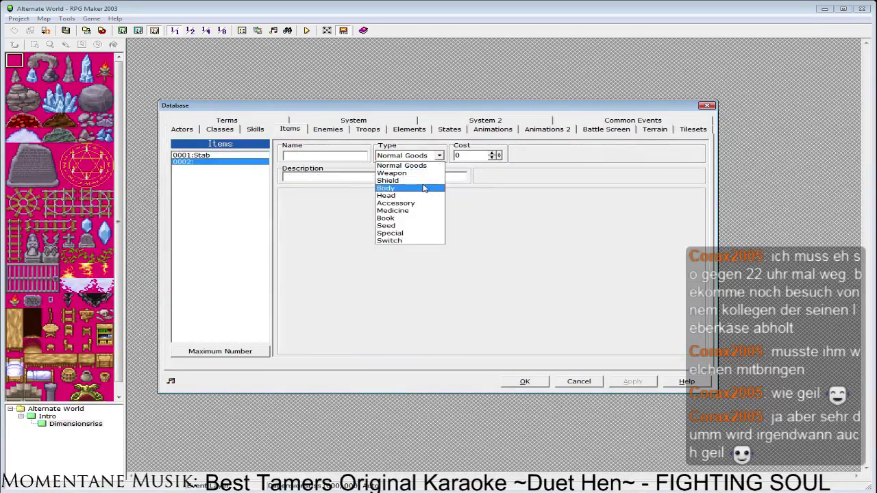
pyautogui.click(425, 189)
pyautogui.click(333, 158)
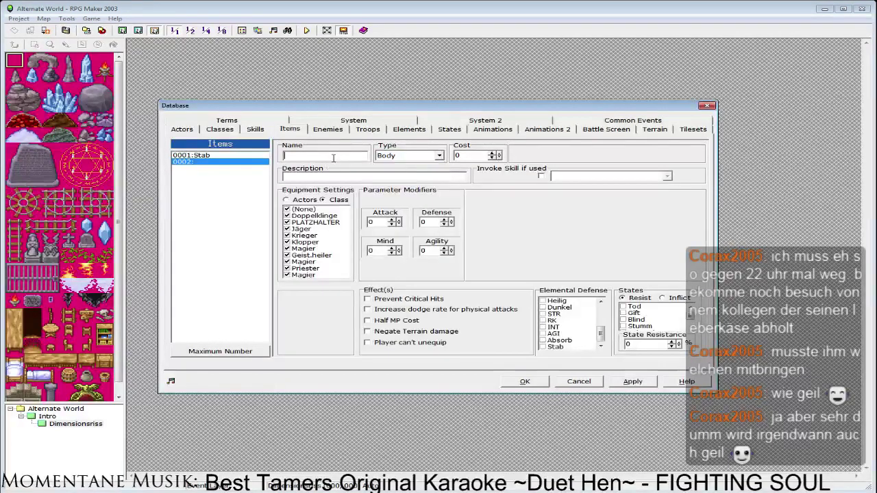
pyautogui.write('Leinenrob')
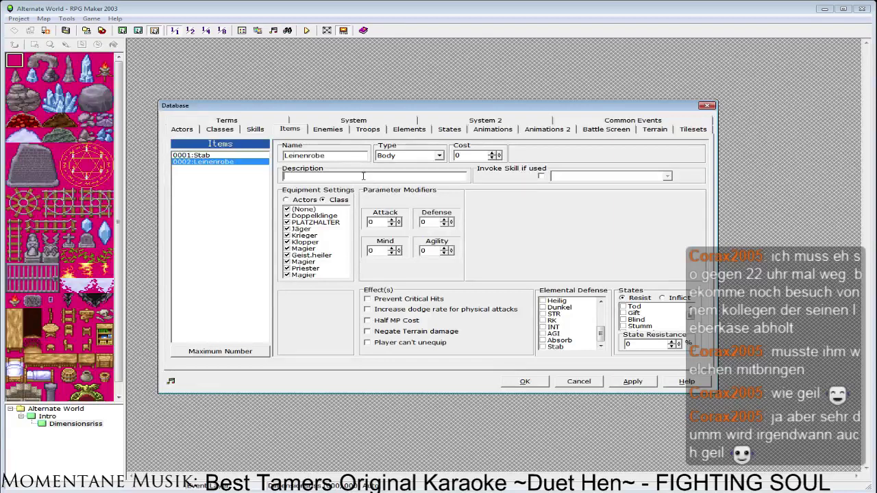
pyautogui.write('Eine Robe aus einfach')
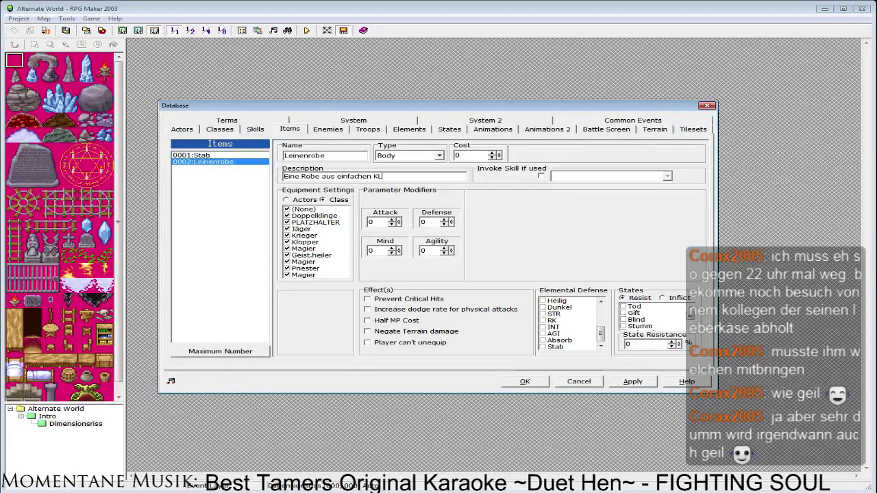
pyautogui.write('en Leinen')
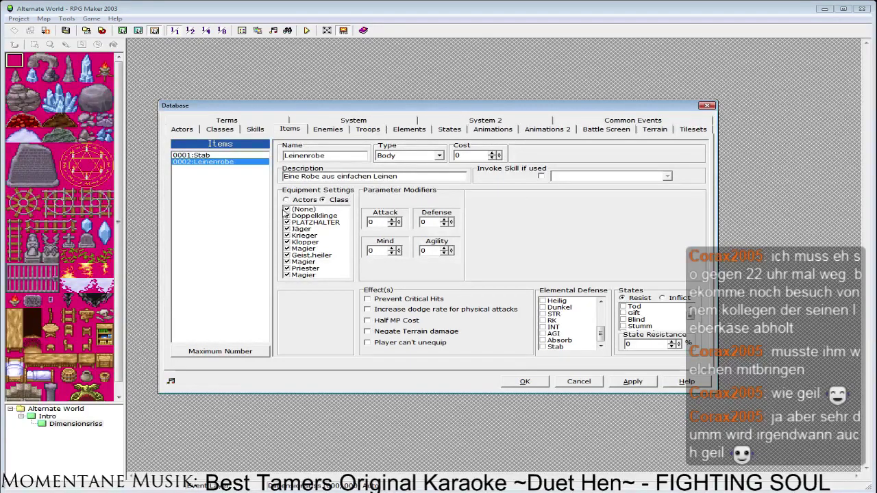
# Remove the Doppelklinge, Jäger, Krieger and Klopper classes from those able to equip the Leinenrobe.
pyautogui.click(212, 157)
pyautogui.click(211, 162)
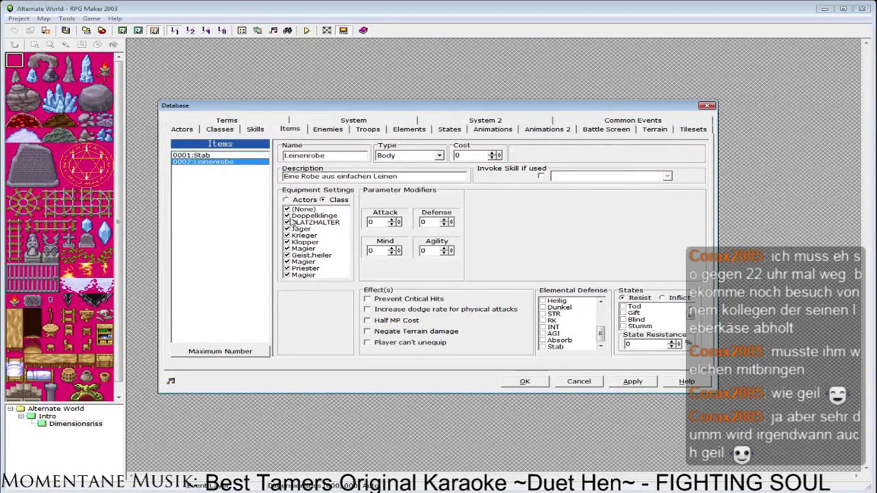
pyautogui.click(219, 155)
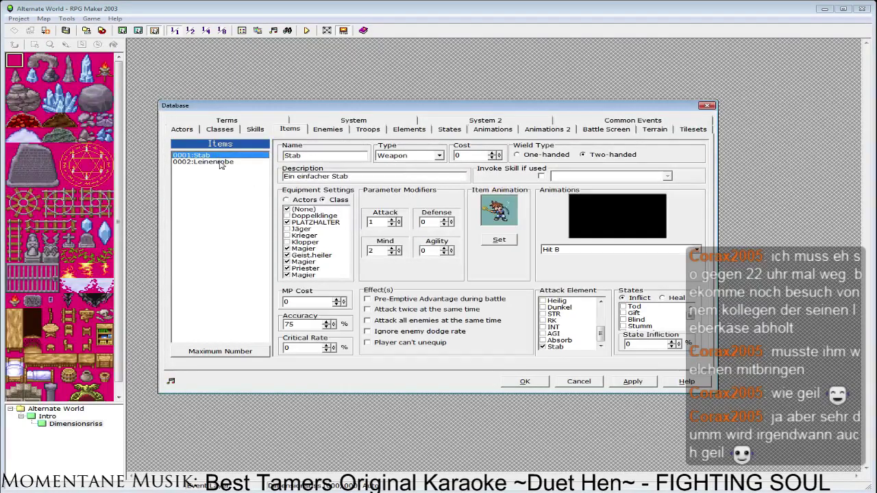
pyautogui.click(225, 162)
pyautogui.click(287, 242)
pyautogui.click(287, 229)
pyautogui.click(287, 235)
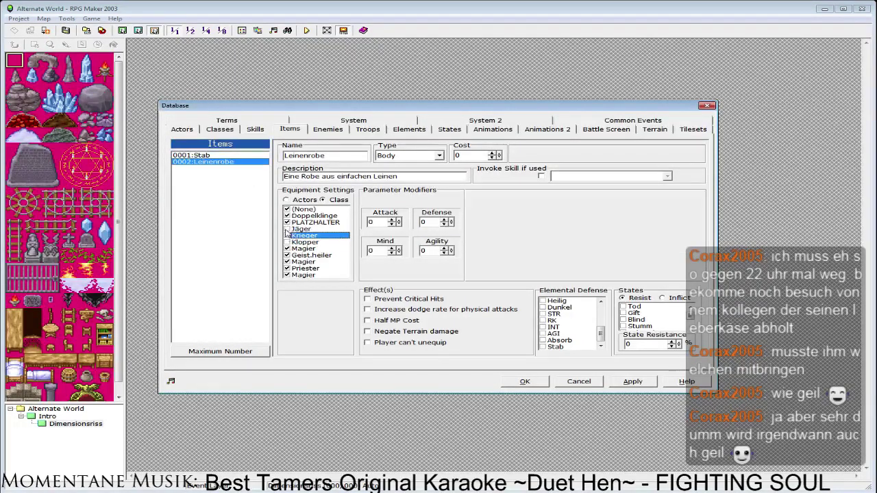
pyautogui.click(288, 229)
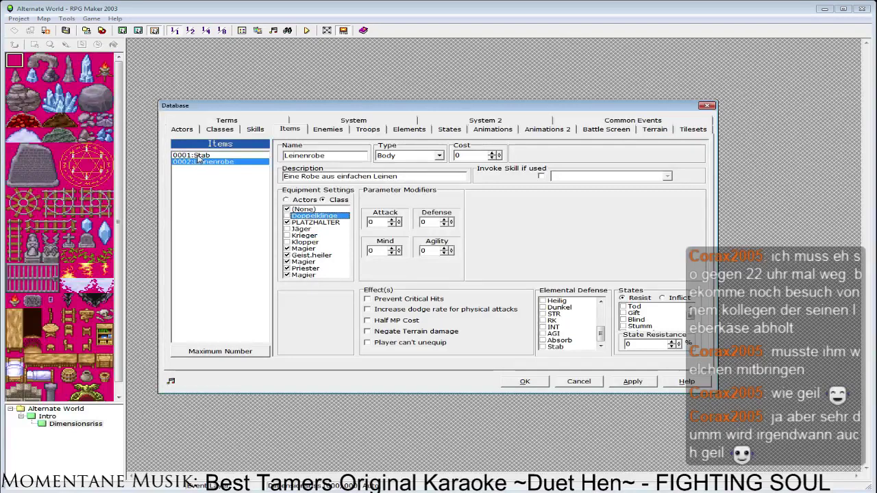
# Compare with the Stab item, set the Leinenrobe's Defense modifier to 2 and apply the database changes.
pyautogui.click(195, 156)
pyautogui.click(206, 162)
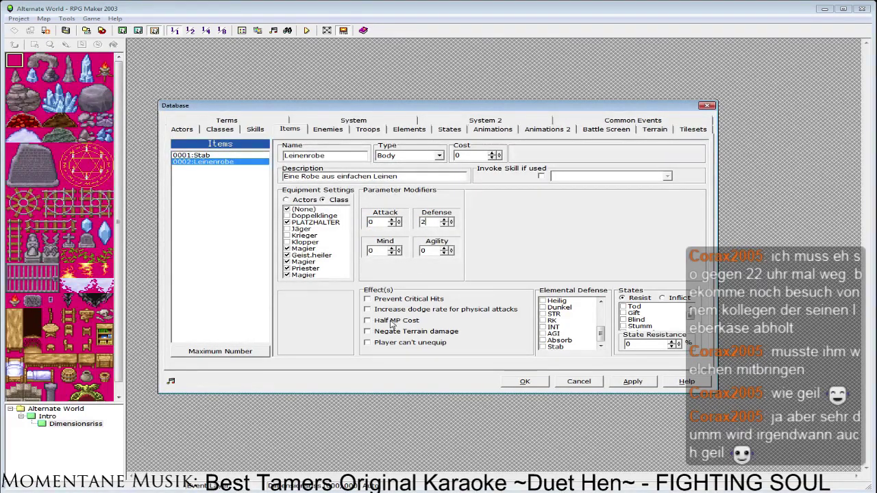
pyautogui.click(633, 381)
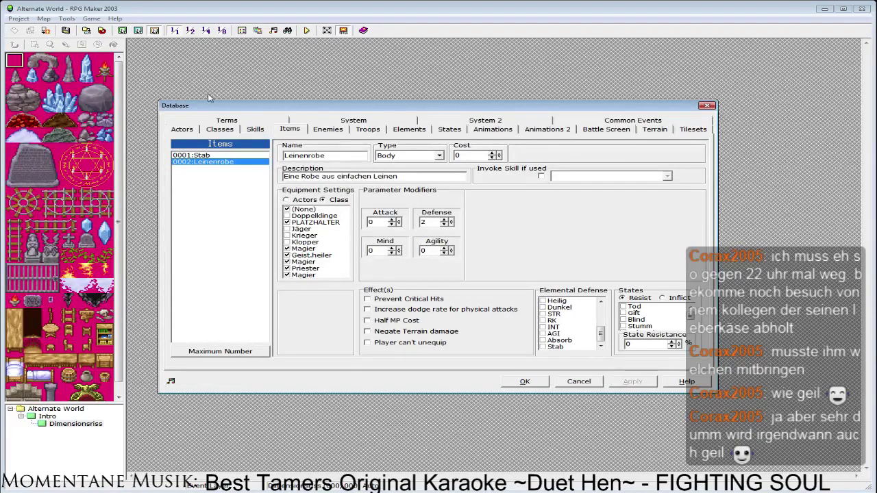
# Equip the actor Klaus with the Stab as starting weapon and the Leinenrobe as body armour, and apply the changes.
pyautogui.click(182, 129)
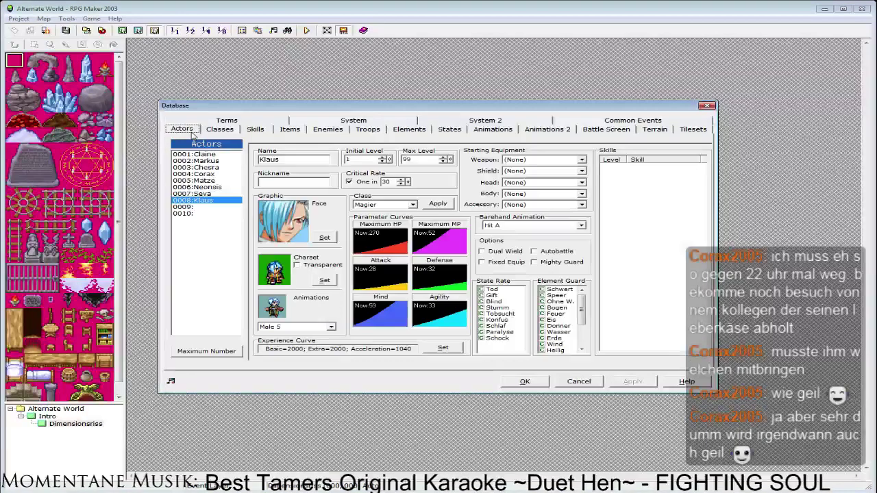
pyautogui.click(533, 159)
pyautogui.click(521, 173)
pyautogui.click(529, 194)
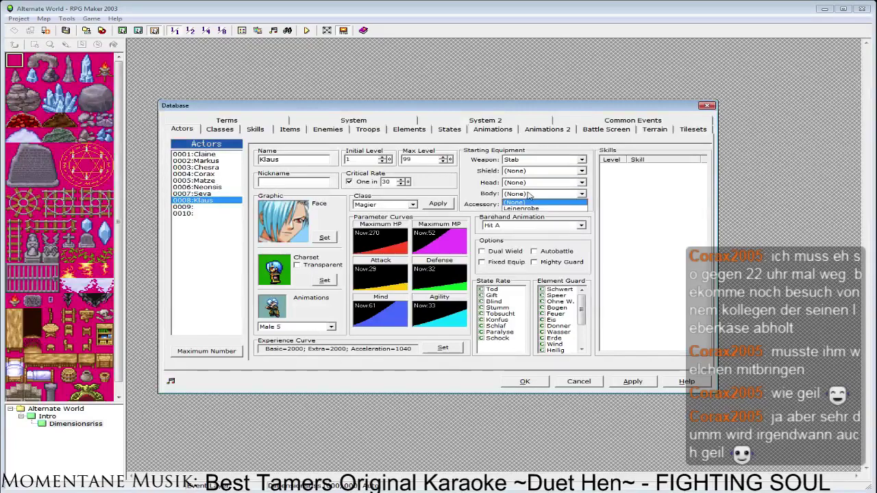
pyautogui.click(521, 208)
pyautogui.click(632, 381)
# Check the Auto event's dialogue for the second speaker's name and name actor 0009 Egino.
pyautogui.click(194, 207)
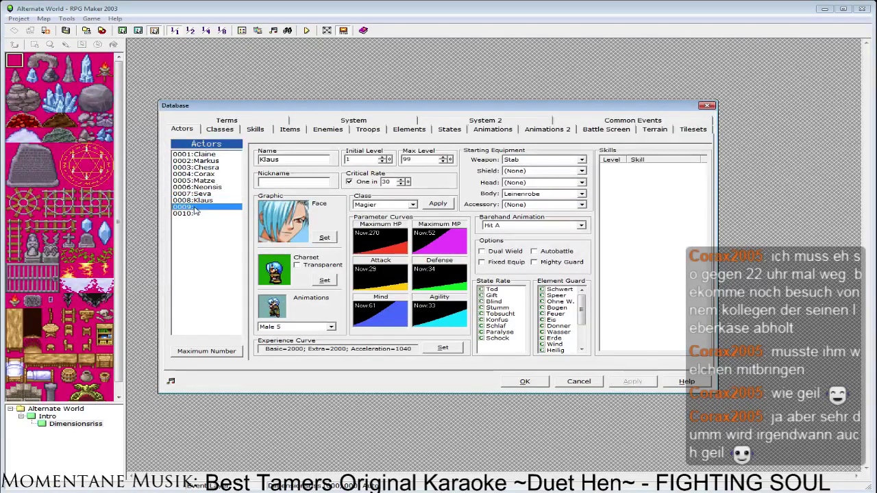
pyautogui.moveTo(336, 107); pyautogui.dragTo(392, 99)
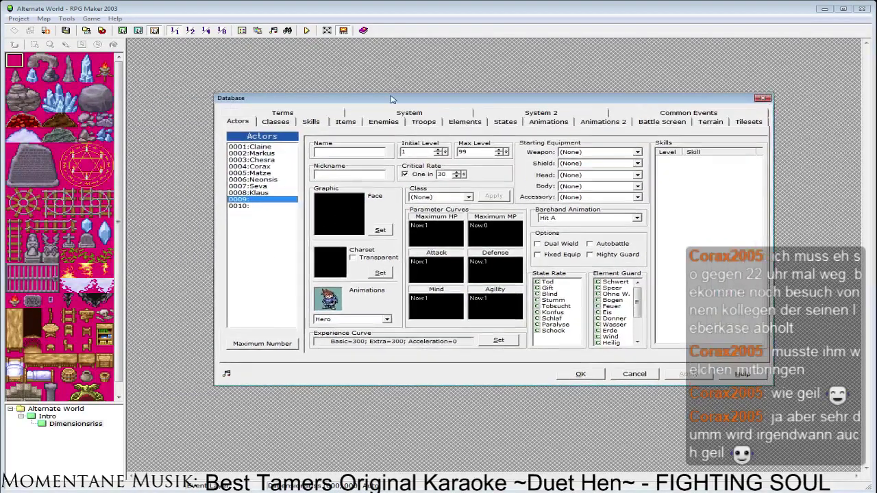
pyautogui.click(579, 373)
pyautogui.doubleClick(322, 150)
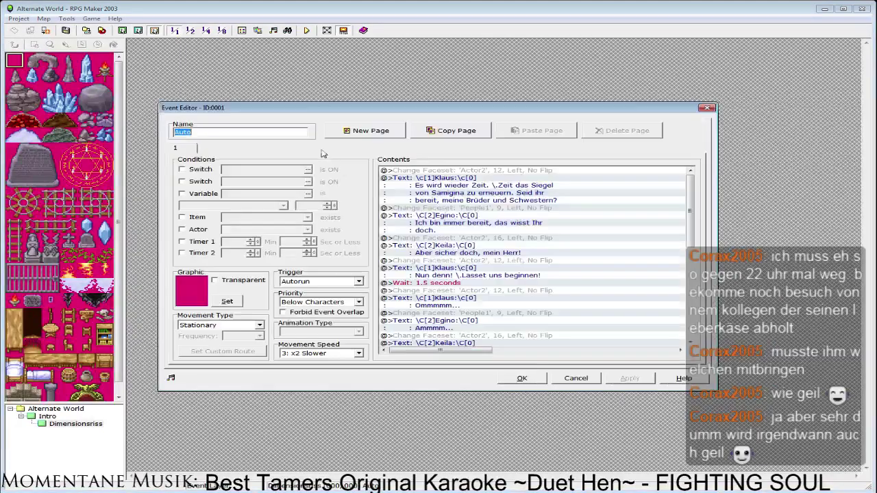
pyautogui.moveTo(519, 381); pyautogui.dragTo(437, 199)
pyautogui.click(521, 378)
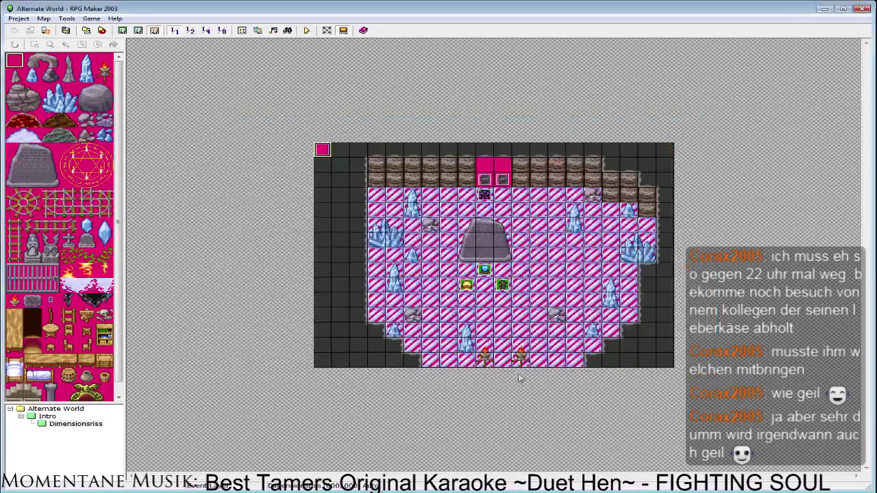
pyautogui.click(67, 18)
pyautogui.click(77, 28)
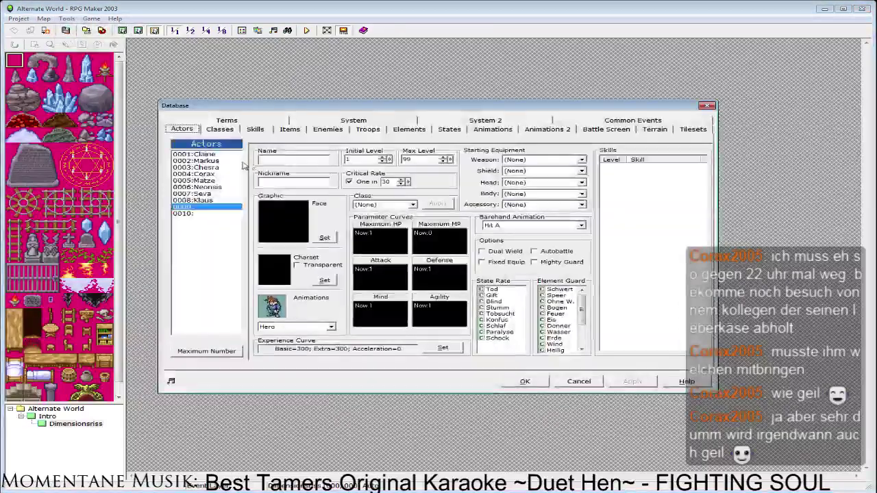
pyautogui.click(294, 159)
pyautogui.write('Egino')
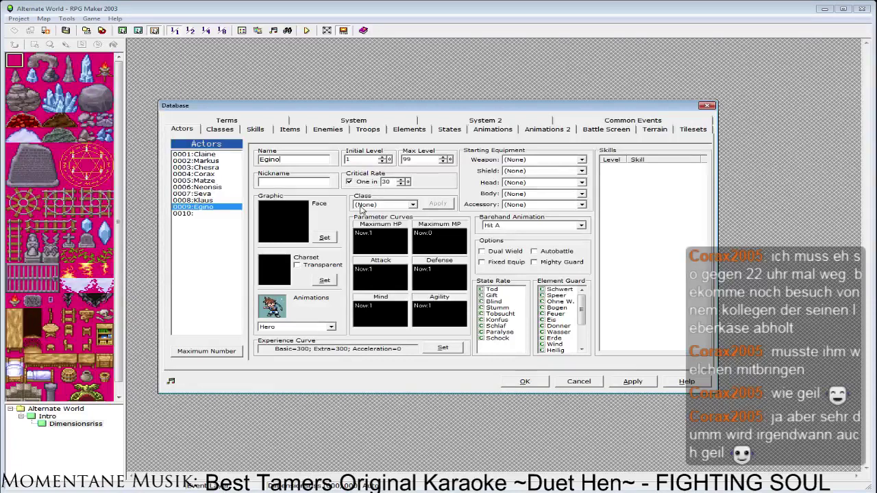
# Assign Egino the Priester class and apply the class settings to the actor.
pyautogui.click(383, 204)
pyautogui.click(367, 249)
pyautogui.click(389, 204)
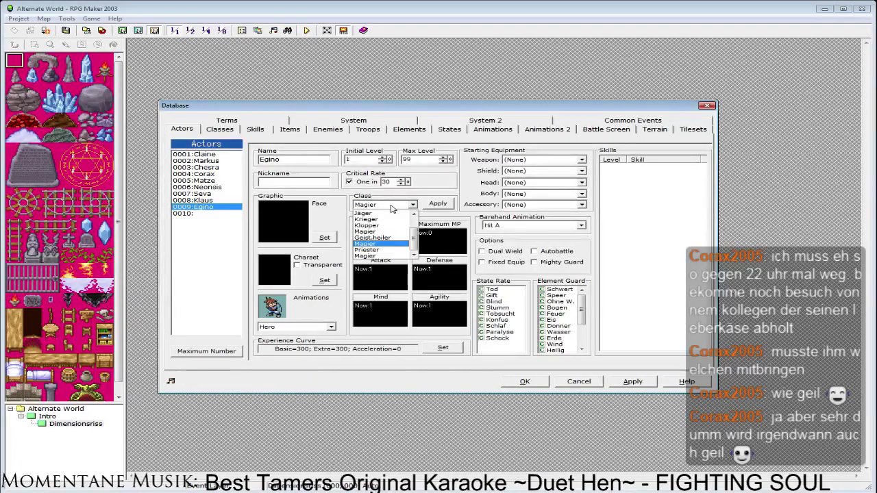
pyautogui.click(381, 250)
pyautogui.click(438, 204)
# Set Egino's face to the first portrait in the third row of the People1 faceset.
pyautogui.click(324, 238)
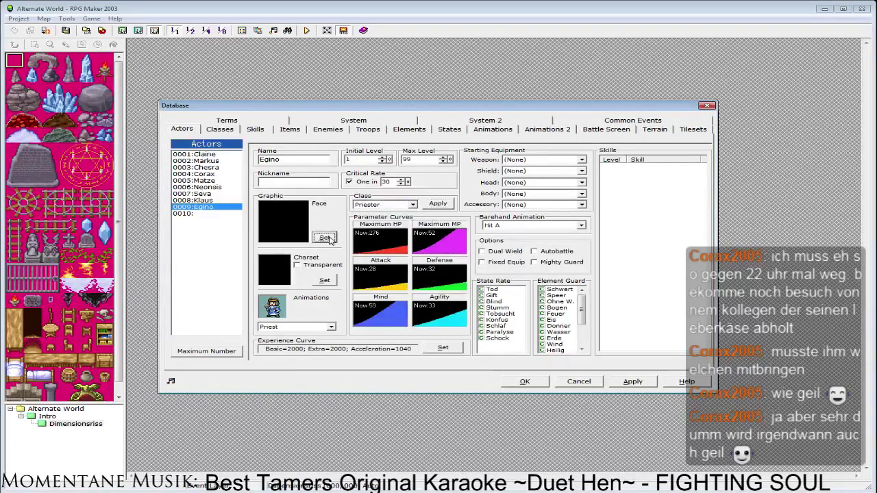
pyautogui.click(324, 180)
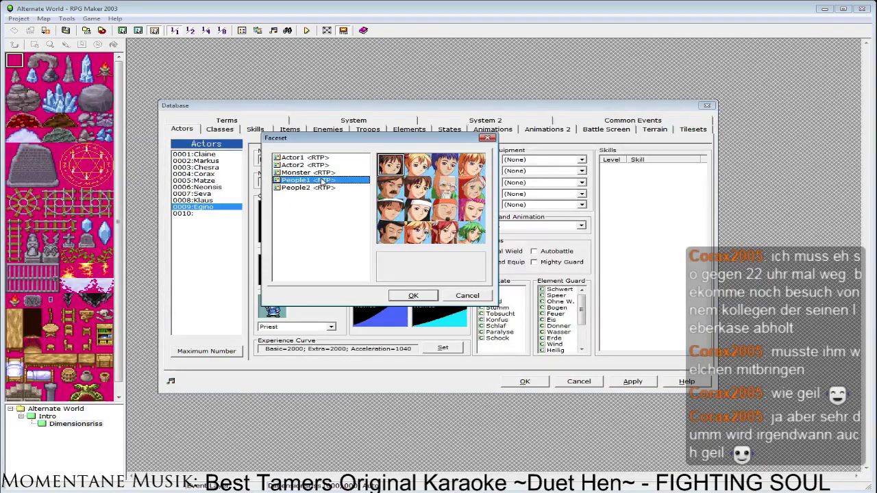
pyautogui.click(325, 185)
pyautogui.click(325, 180)
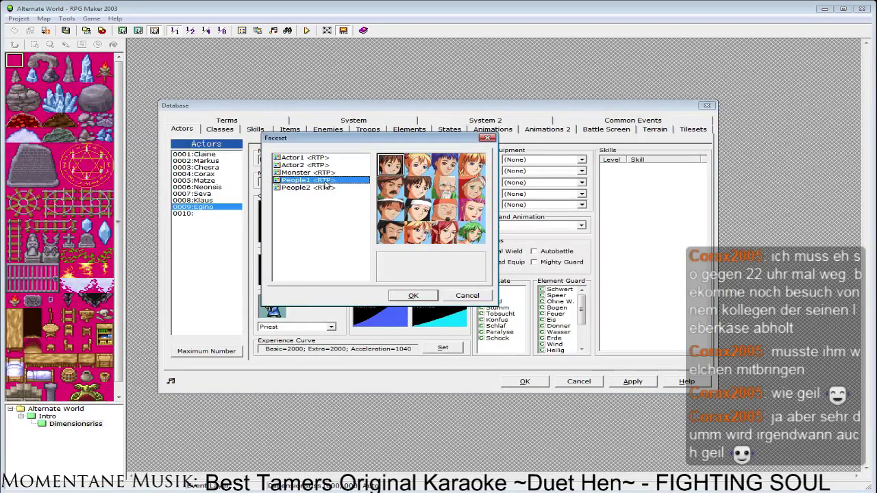
pyautogui.click(391, 211)
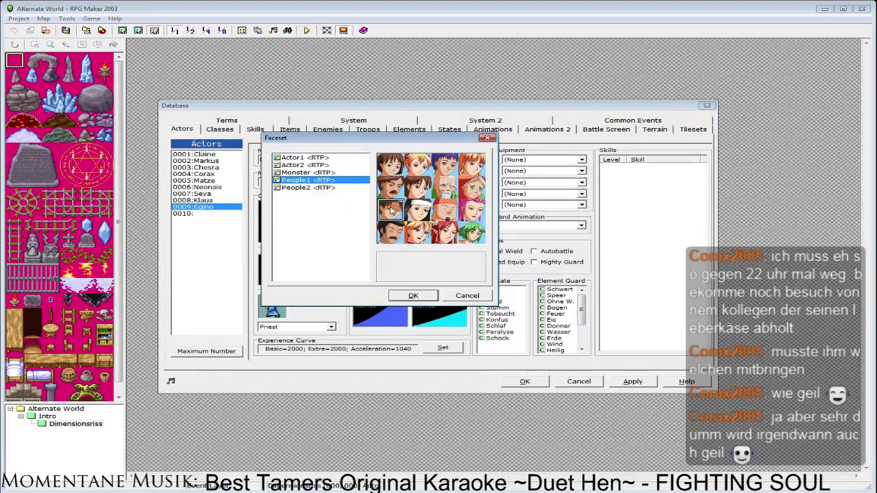
pyautogui.click(411, 296)
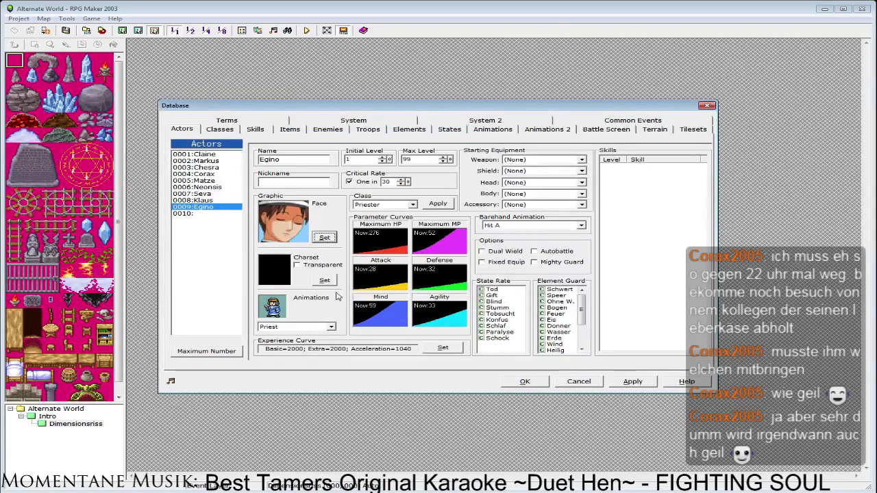
# Set Egino's walking graphic to the first character of the People2 charset.
pyautogui.click(324, 280)
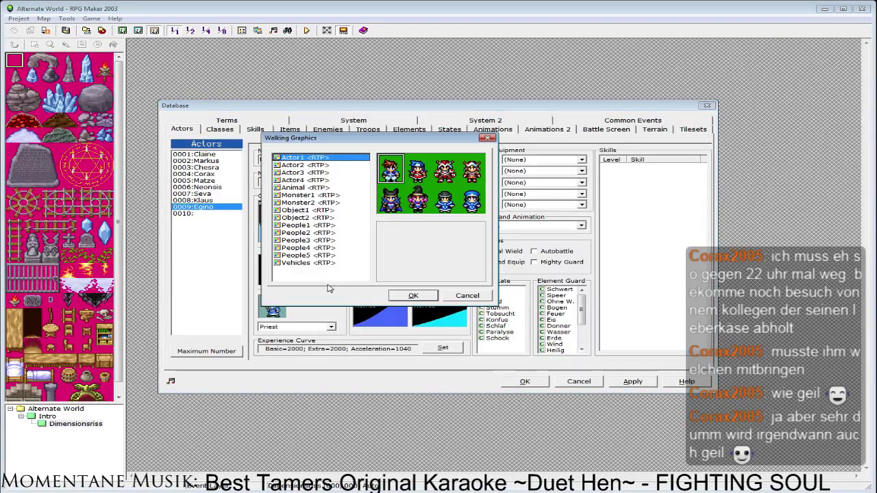
pyautogui.click(322, 225)
pyautogui.click(320, 233)
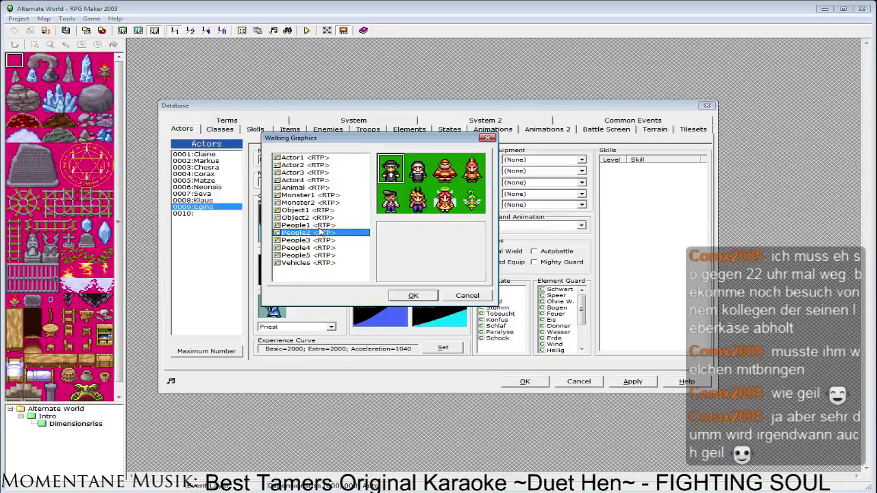
pyautogui.click(414, 295)
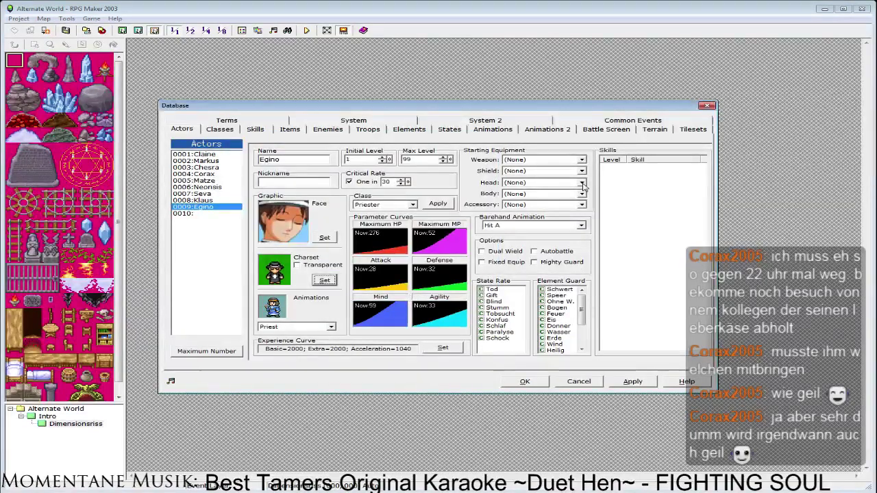
# Give Egino the Stab as starting weapon and the Leinenrobe as body armour, and apply the changes.
pyautogui.click(581, 159)
pyautogui.click(548, 175)
pyautogui.click(528, 204)
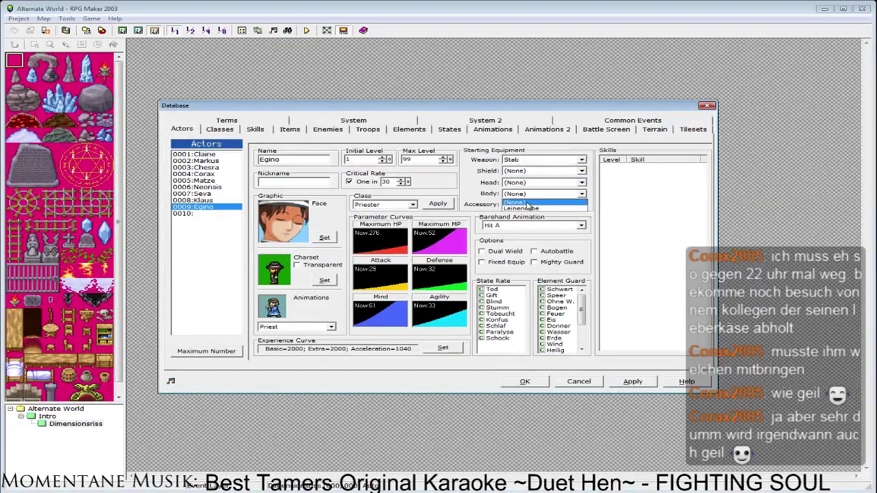
pyautogui.click(522, 208)
pyautogui.click(626, 385)
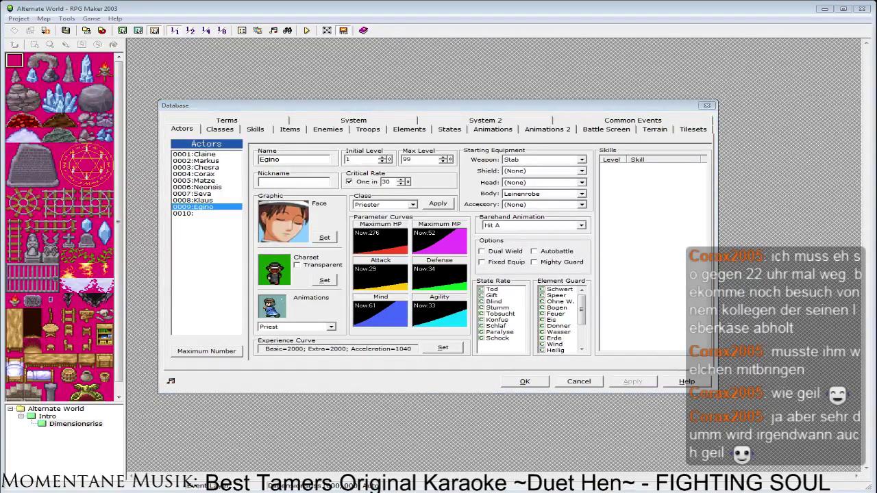
pyautogui.hotkey('alt', 'Tab')
pyautogui.click(624, 157)
pyautogui.click(169, 162)
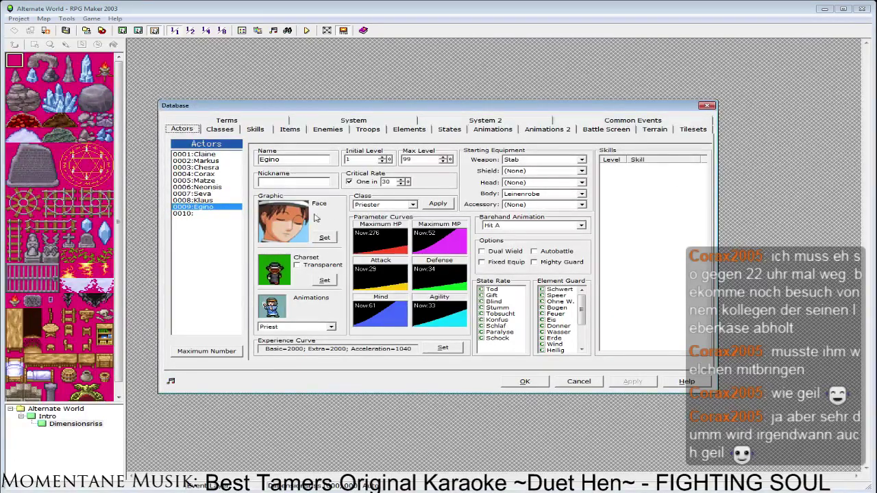
# Check the Auto event's dialogue for the third speaker and create actor 0010 as a copy of Klaus named Keila.
pyautogui.click(524, 381)
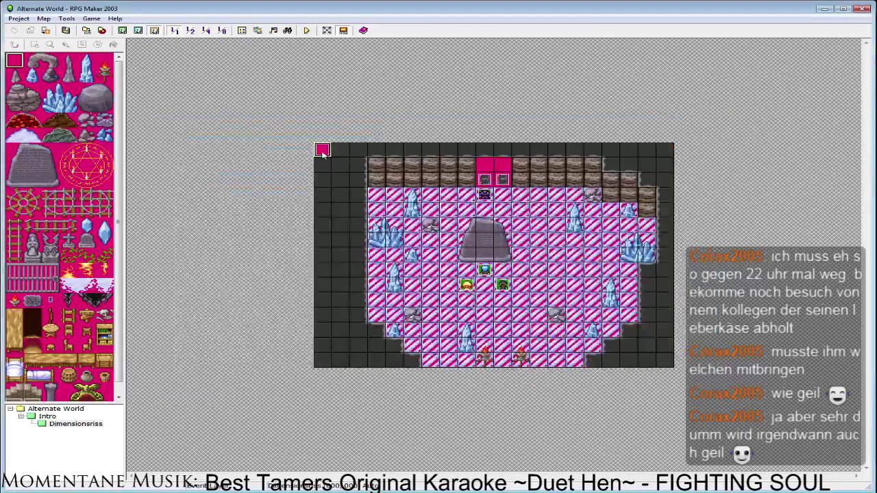
pyautogui.doubleClick(385, 198)
pyautogui.click(478, 261)
pyautogui.scroll(-3, 483, 281)
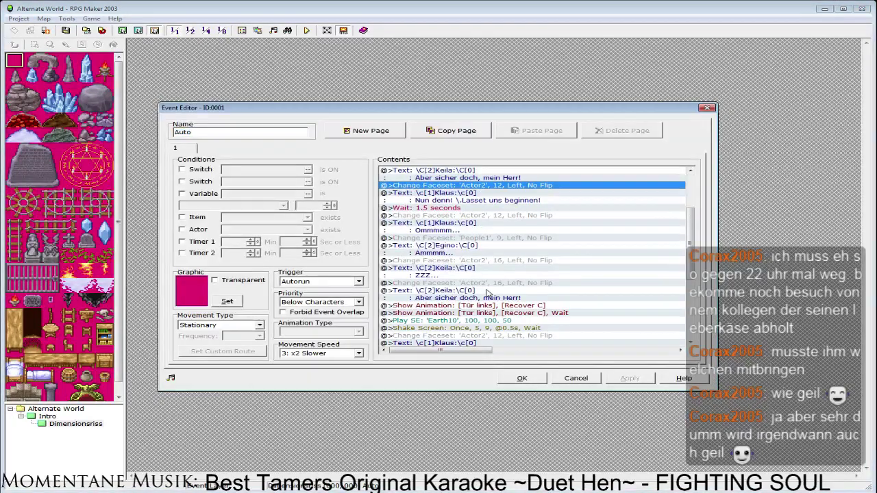
pyautogui.click(522, 378)
pyautogui.click(67, 18)
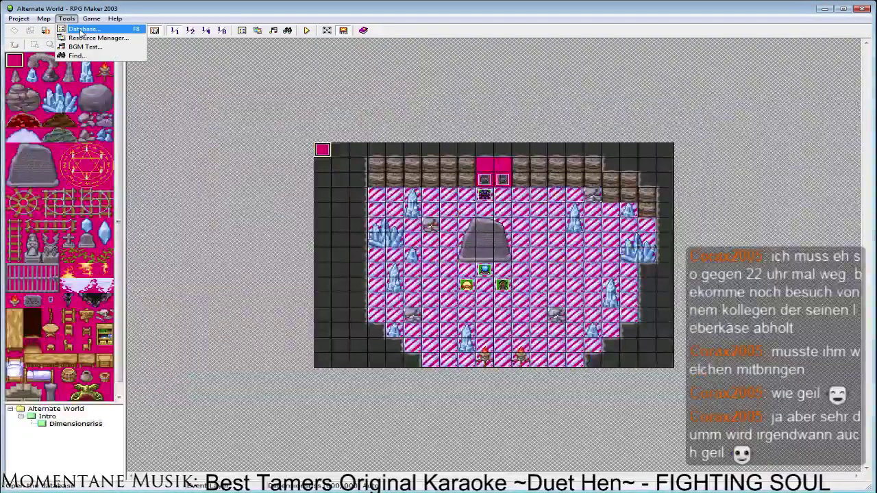
pyautogui.click(81, 31)
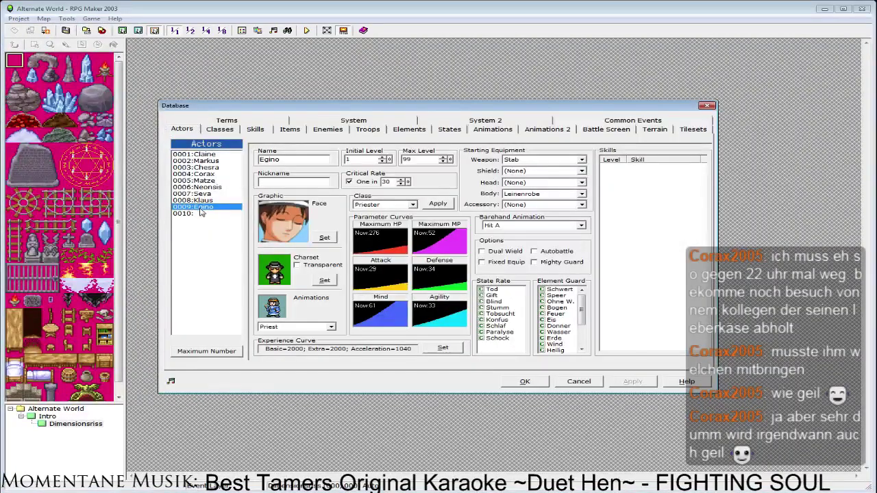
pyautogui.click(207, 200)
pyautogui.click(212, 217)
pyautogui.hotkey('ctrl', 'v')
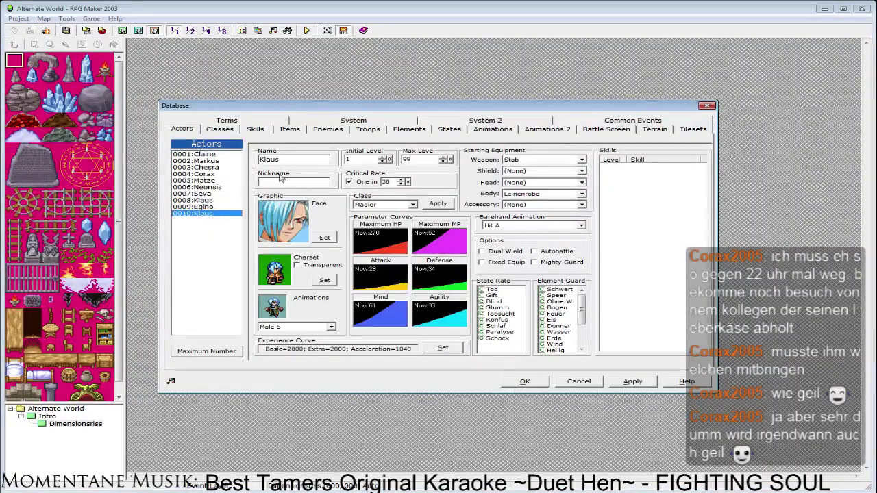
pyautogui.doubleClick(311, 159)
pyautogui.write('Keila')
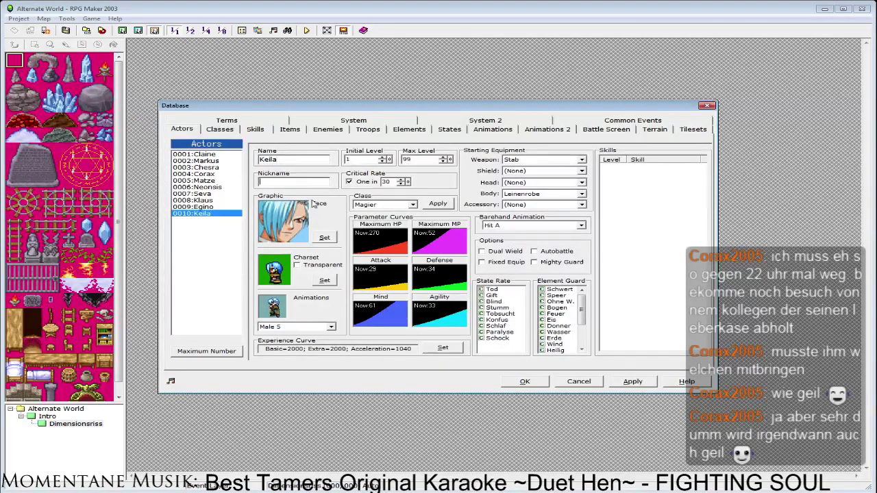
# Set Keila's face to the last Actor2 portrait and her walking graphic to the character with the red headwear.
pyautogui.click(324, 237)
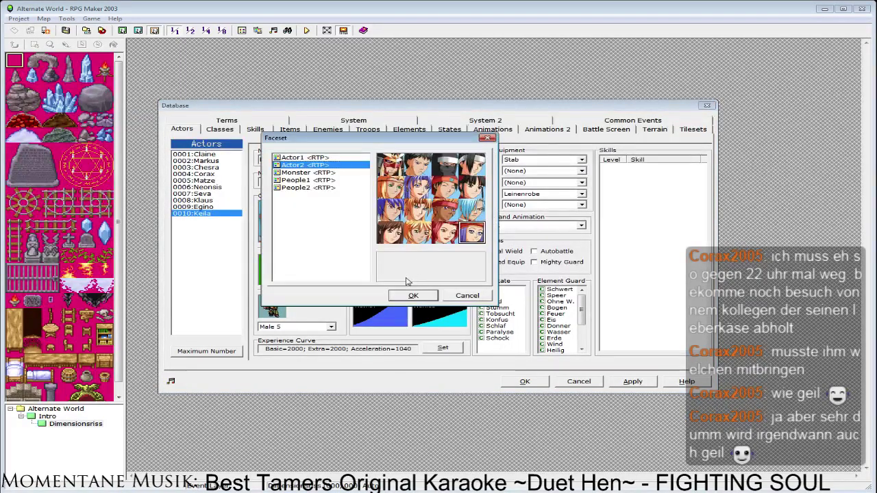
pyautogui.click(413, 295)
pyautogui.click(336, 264)
pyautogui.click(471, 201)
pyautogui.click(399, 296)
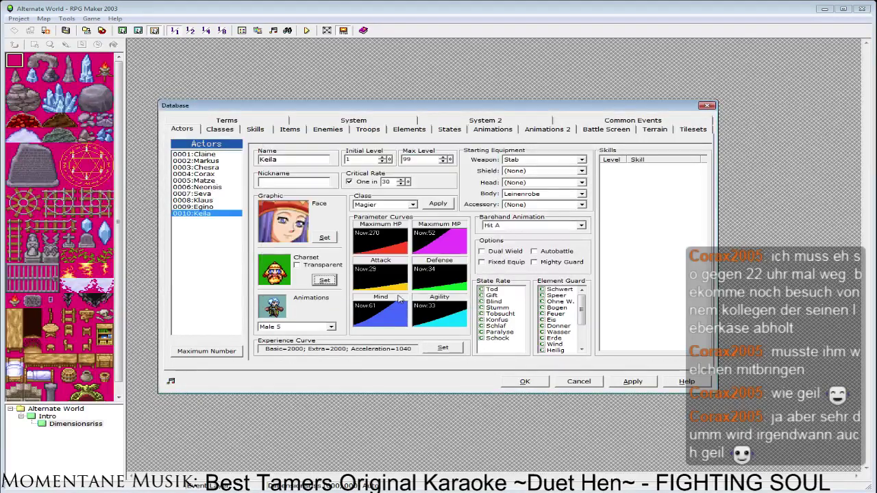